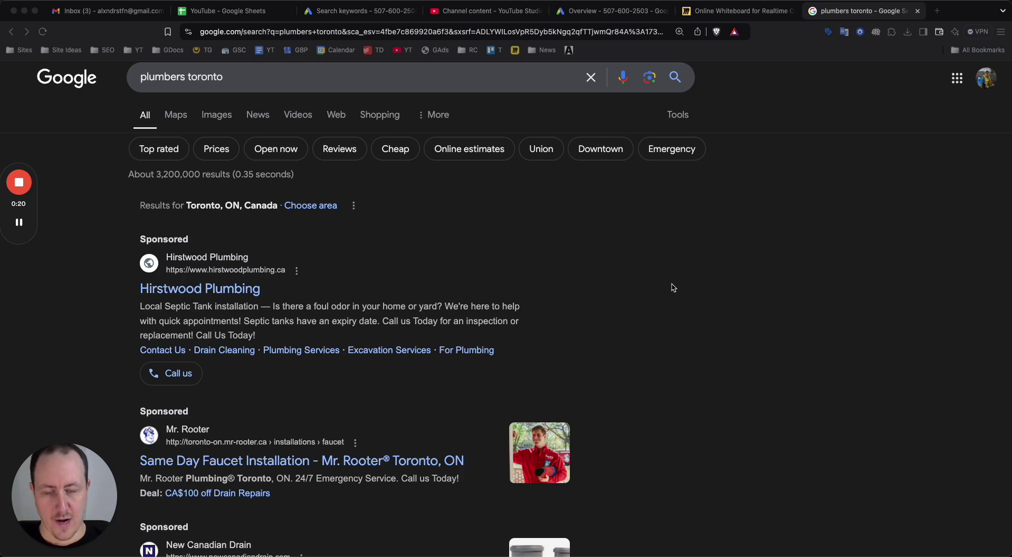
Examine the sponsored results for "plumbers toronto", focusing on the Hirstwood Plumbing ad's headline and description.
scroll(672, 287, "down", 5)
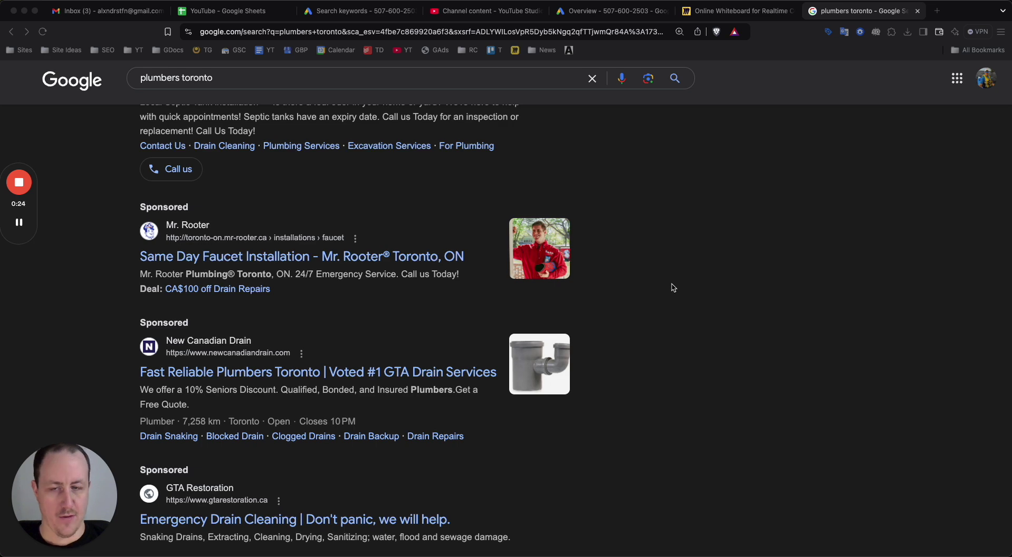
scroll(647, 288, "up", 5)
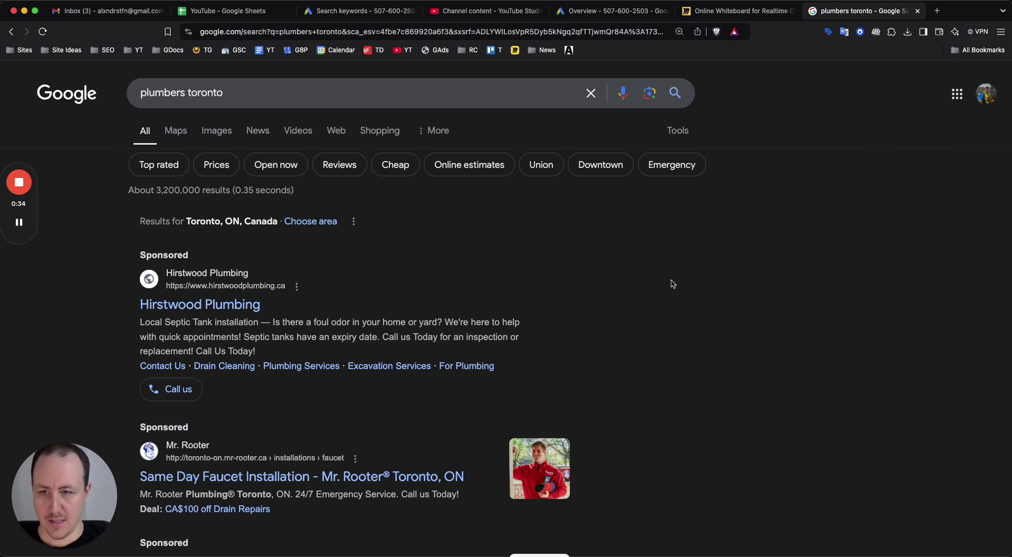
left_click(524, 95)
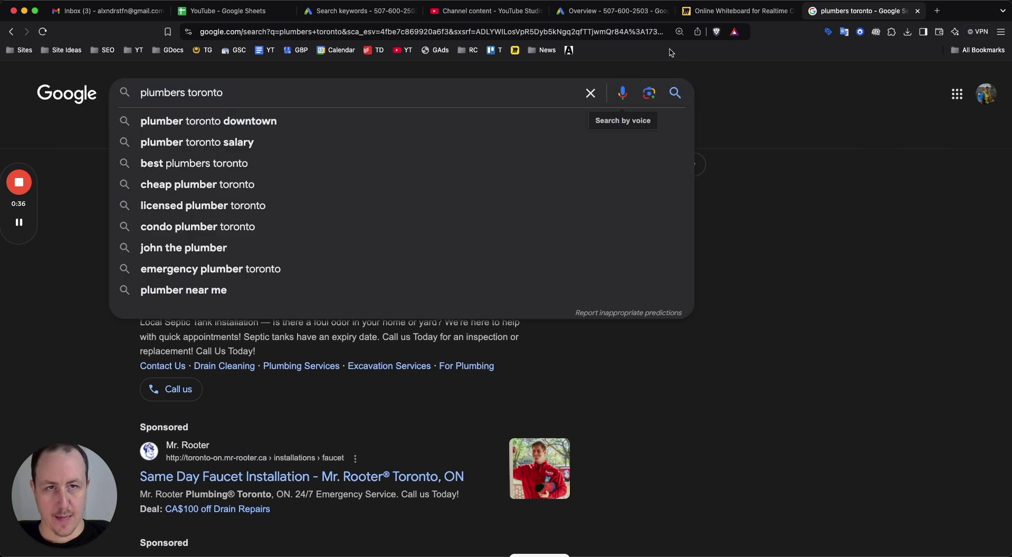
left_click(813, 211)
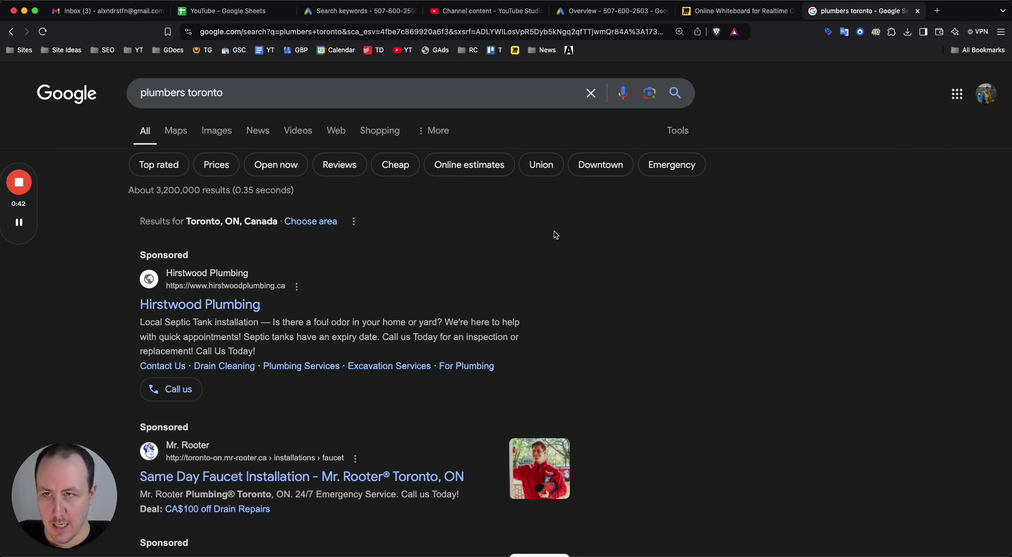
scroll(528, 258, "down", 1)
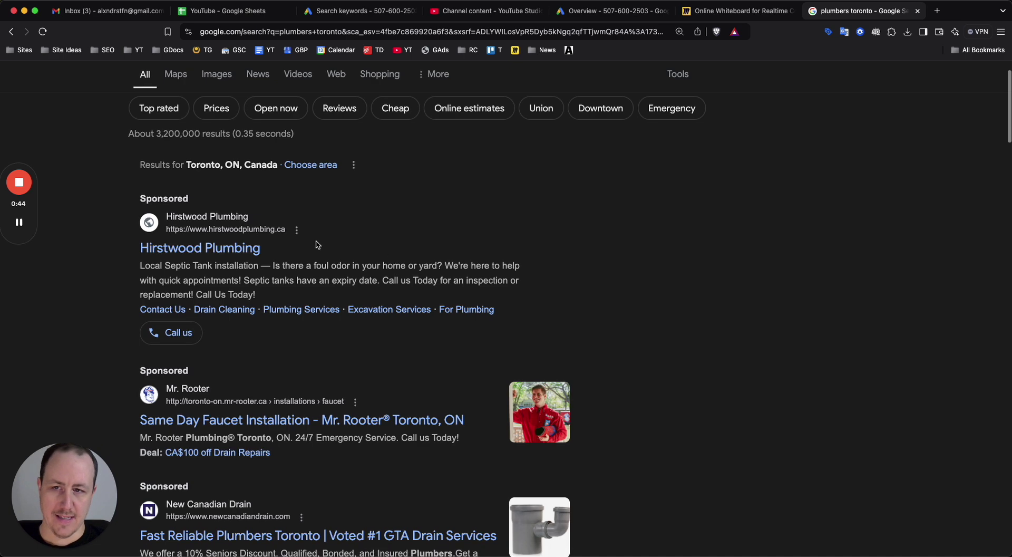
scroll(311, 222, "up", 1)
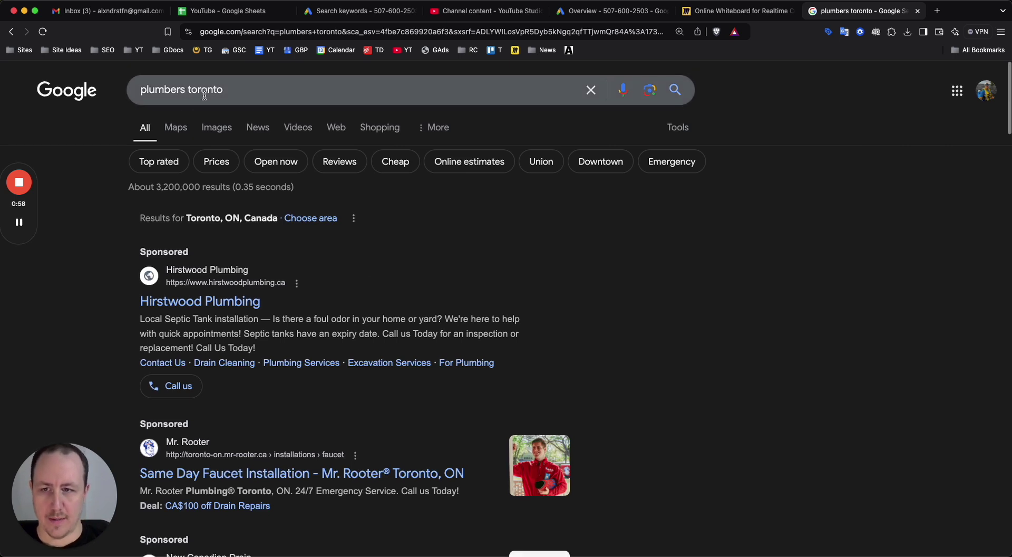
scroll(221, 232, "down", 2)
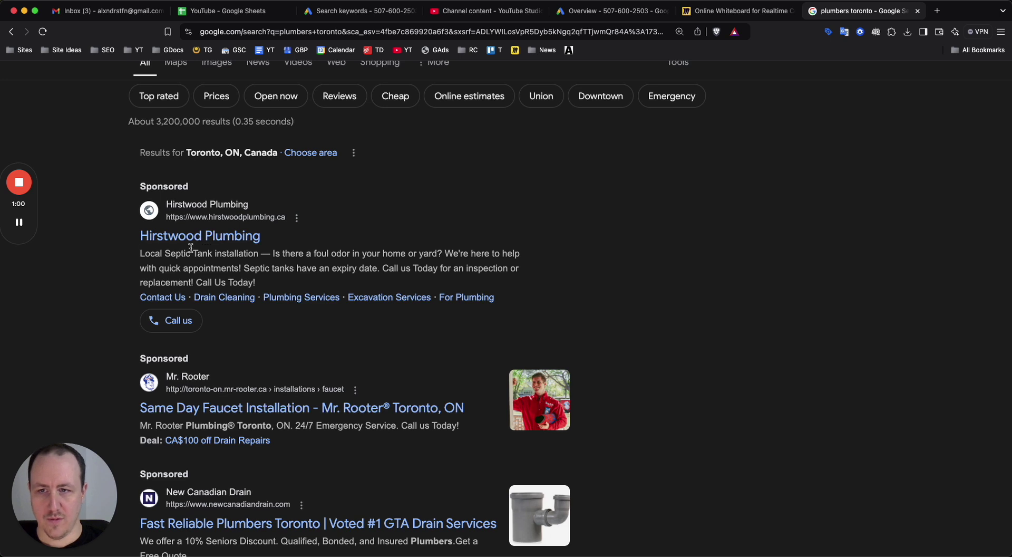
left_click_drag(132, 257, 258, 251)
left_click(302, 254)
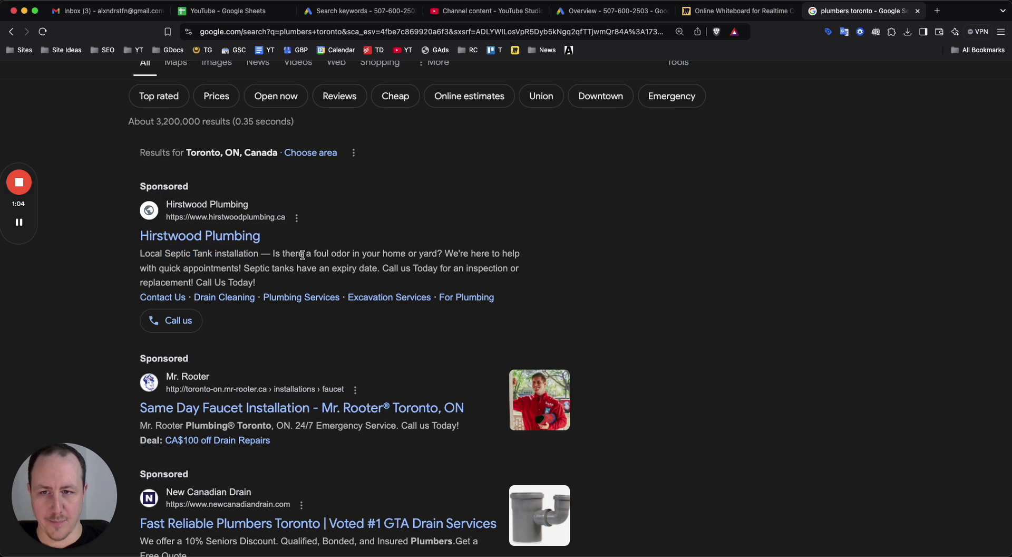
scroll(256, 257, "up", 2)
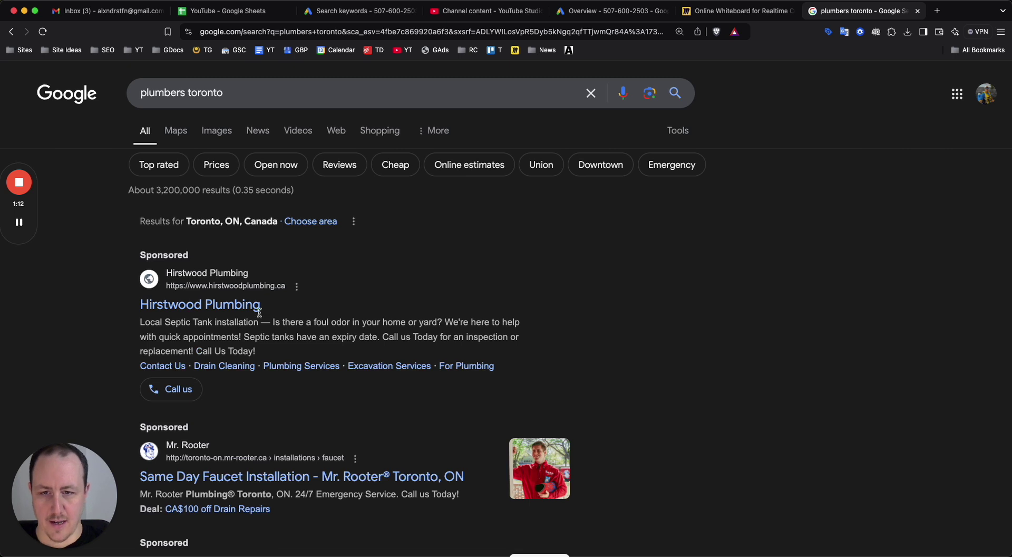
Compare the Hirstwood Plumbing ad with the Mr. Rooter, New Canadian Drain and GTA Restoration ads for relevance to the search.
scroll(276, 306, "down", 3)
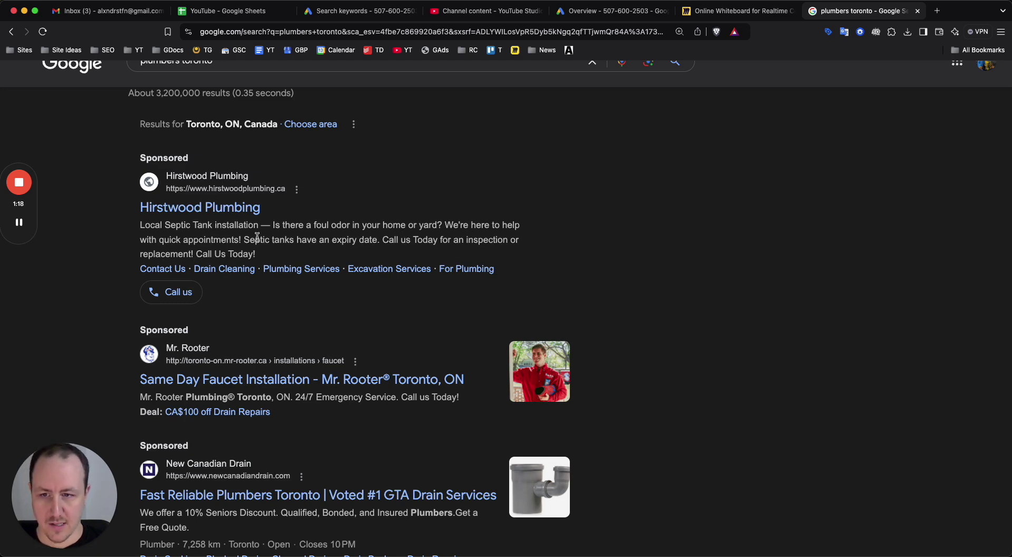
scroll(257, 237, "down", 3)
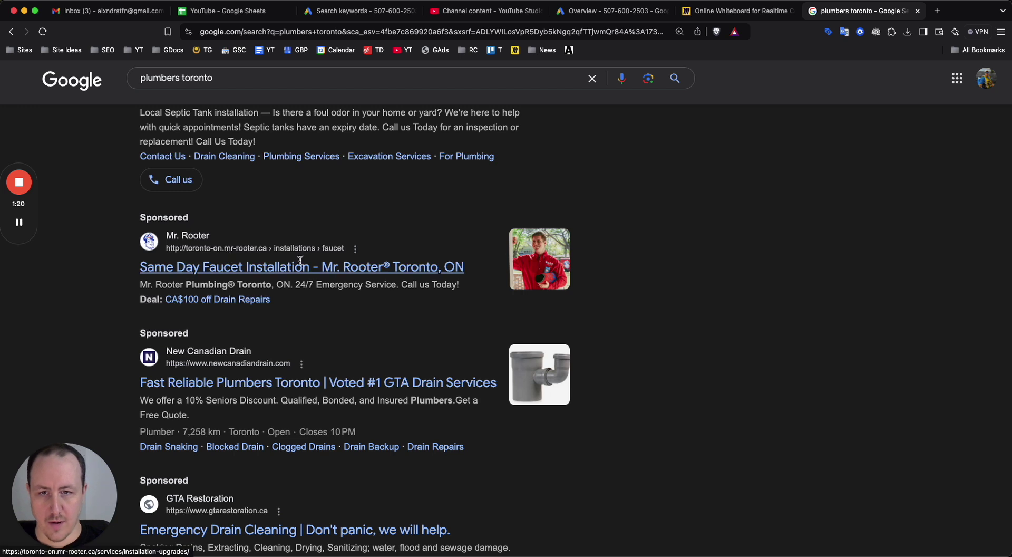
left_click_drag(299, 260, 462, 274)
left_click(674, 271)
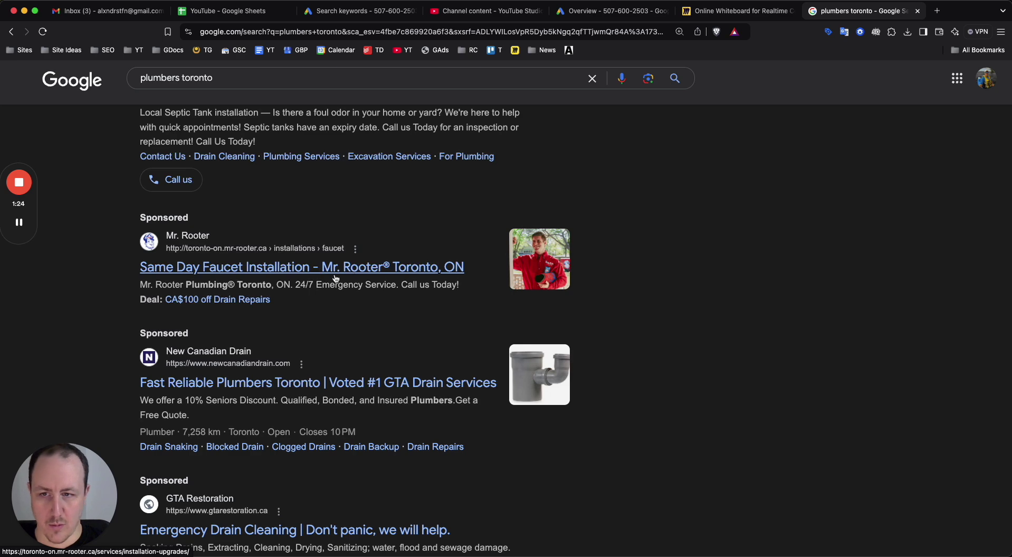
scroll(284, 318, "down", 2)
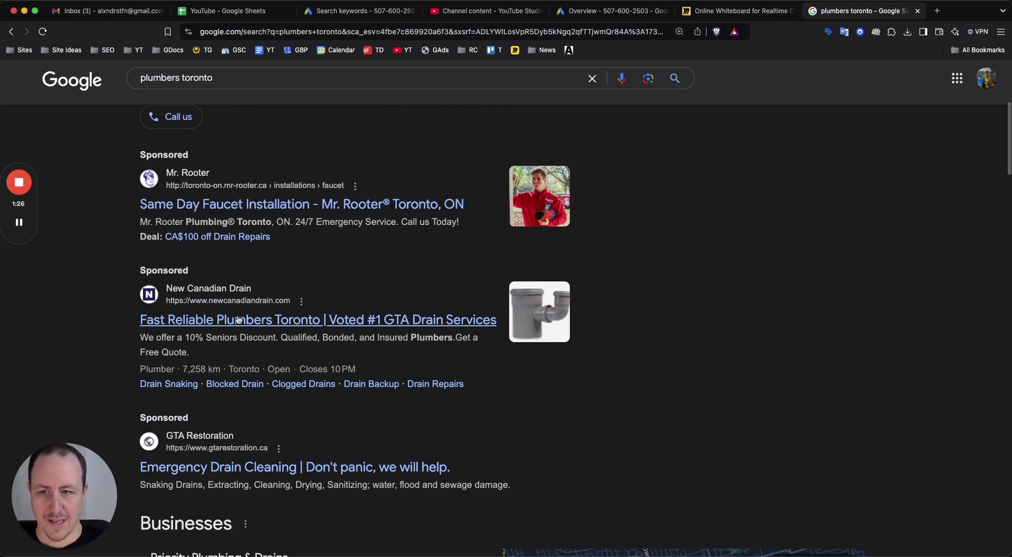
scroll(238, 320, "down", 2)
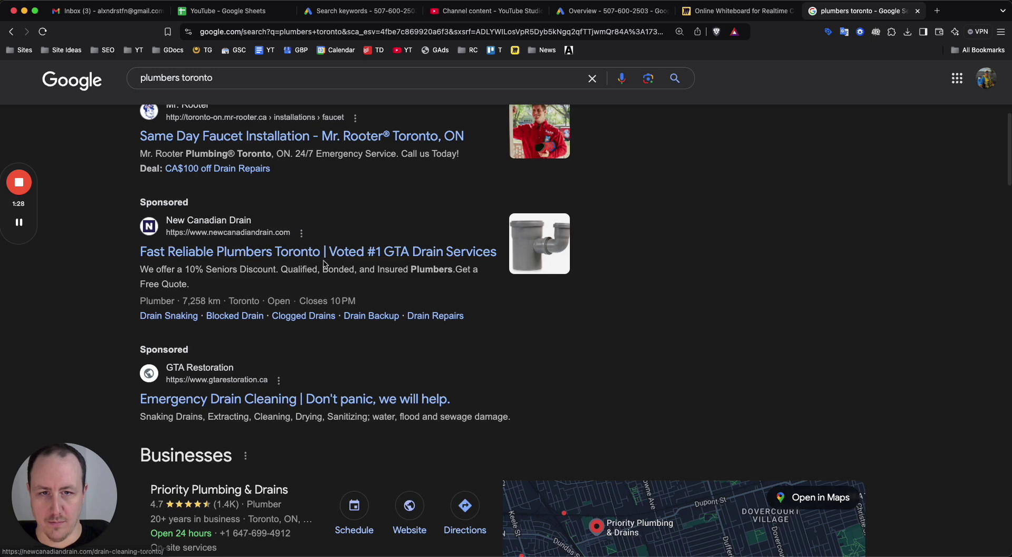
scroll(285, 262, "down", 2)
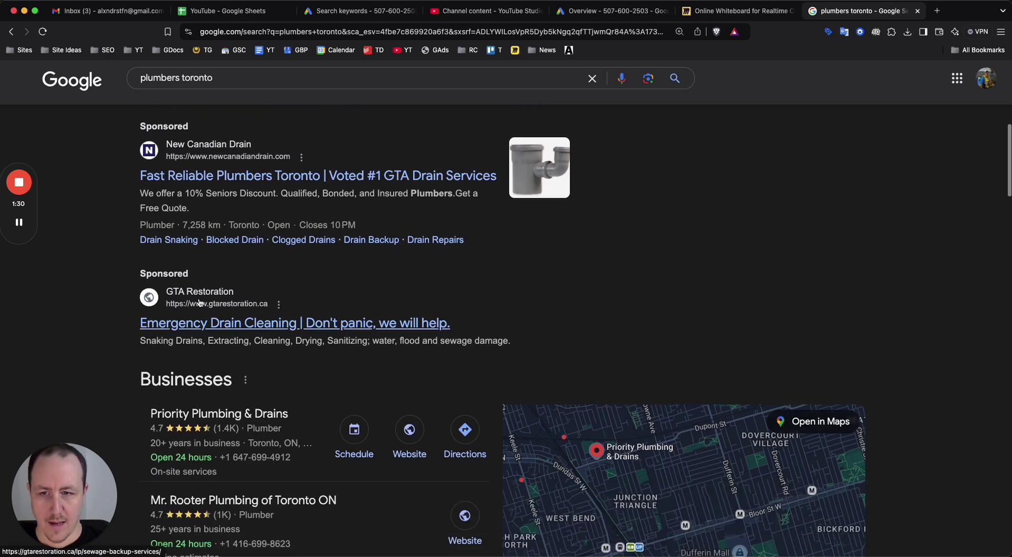
left_click_drag(424, 318, 569, 346)
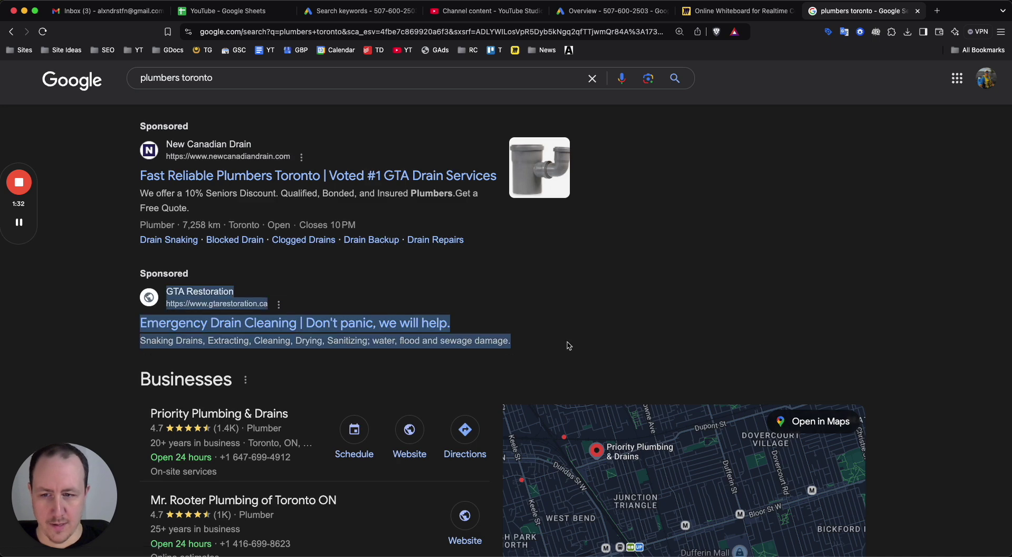
left_click(573, 357)
scroll(573, 357, "up", 8)
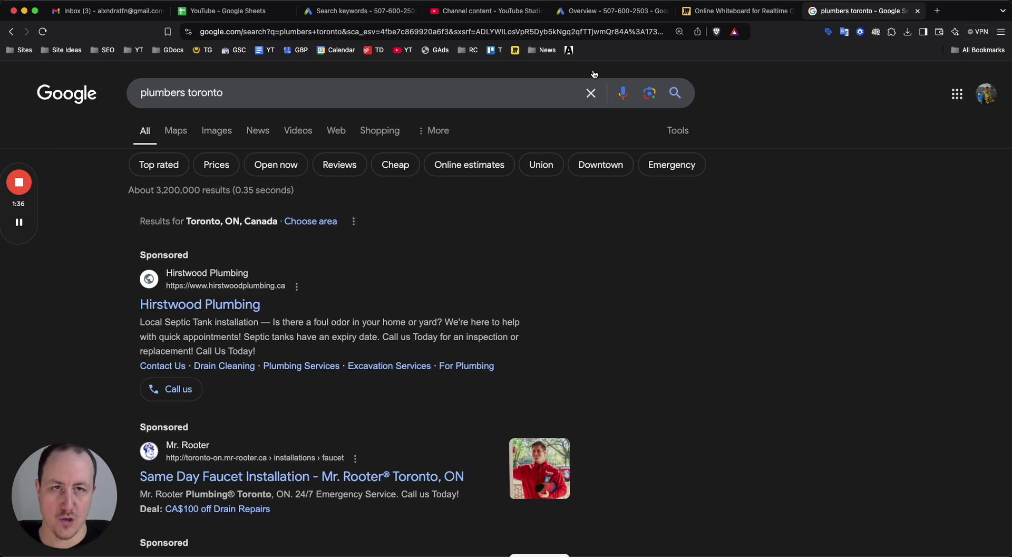
Switch to the Miro whiteboard and add the size 80 text "Toronto plumber - what service the user is looking for?".
left_click(611, 11)
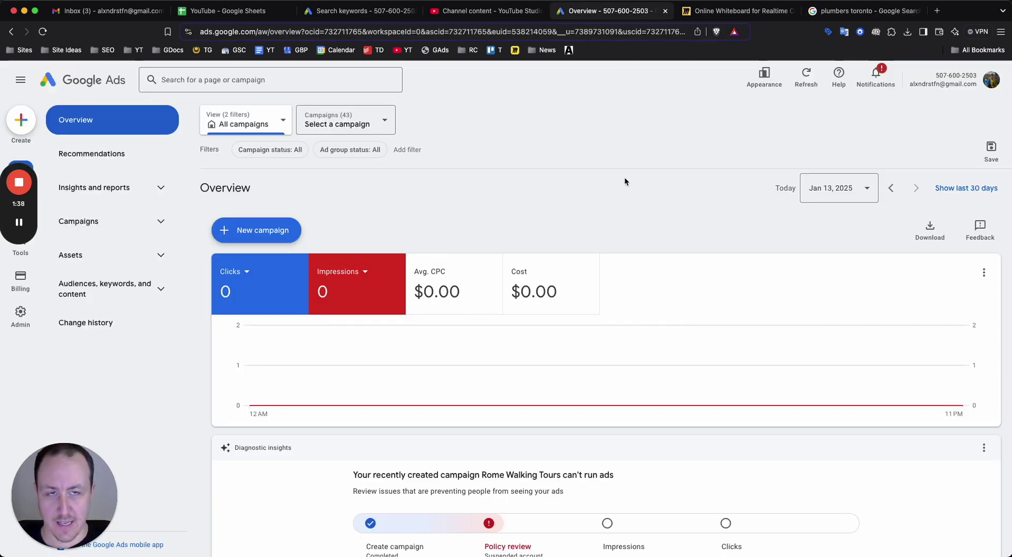
left_click(769, 11)
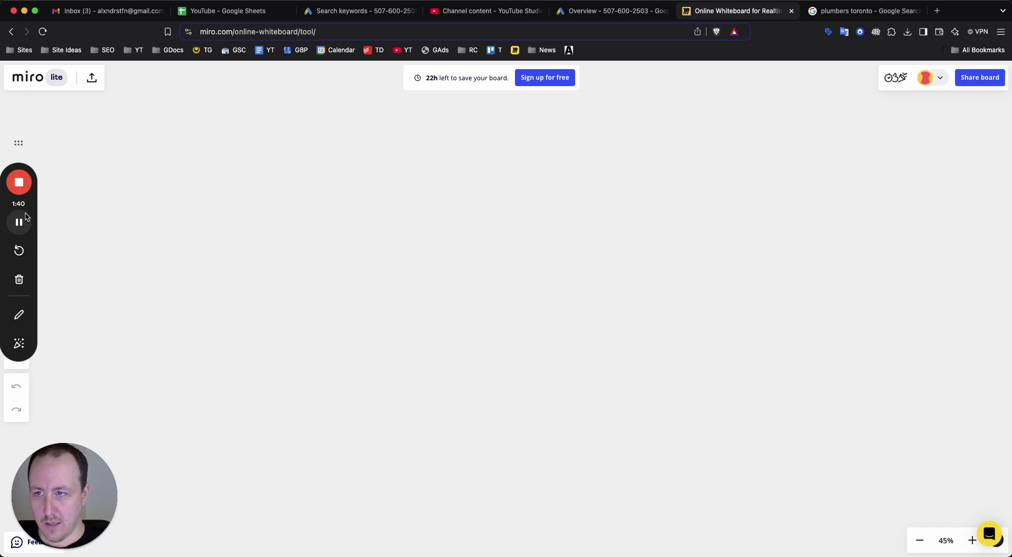
left_click_drag(19, 211, 1003, 518)
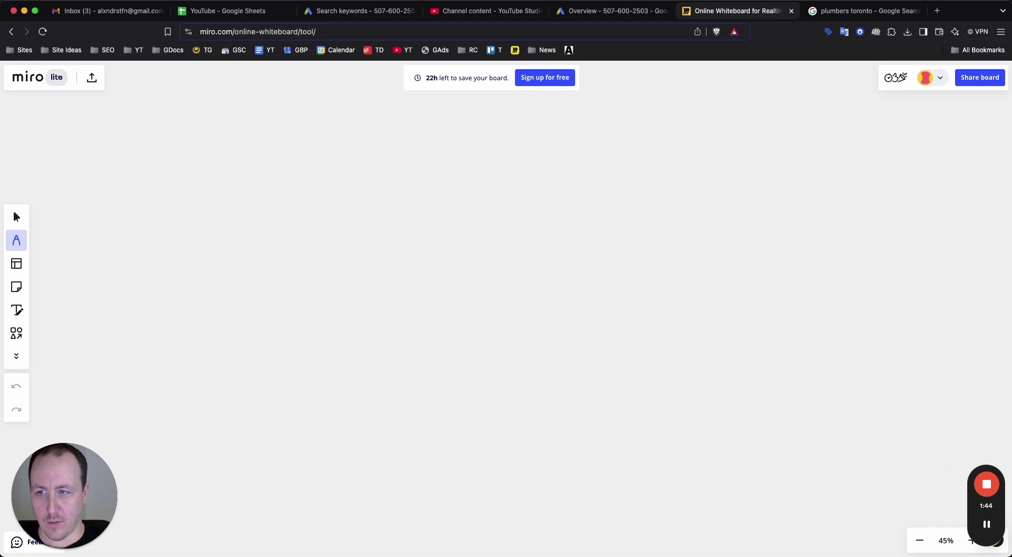
left_click(17, 310)
left_click(345, 269)
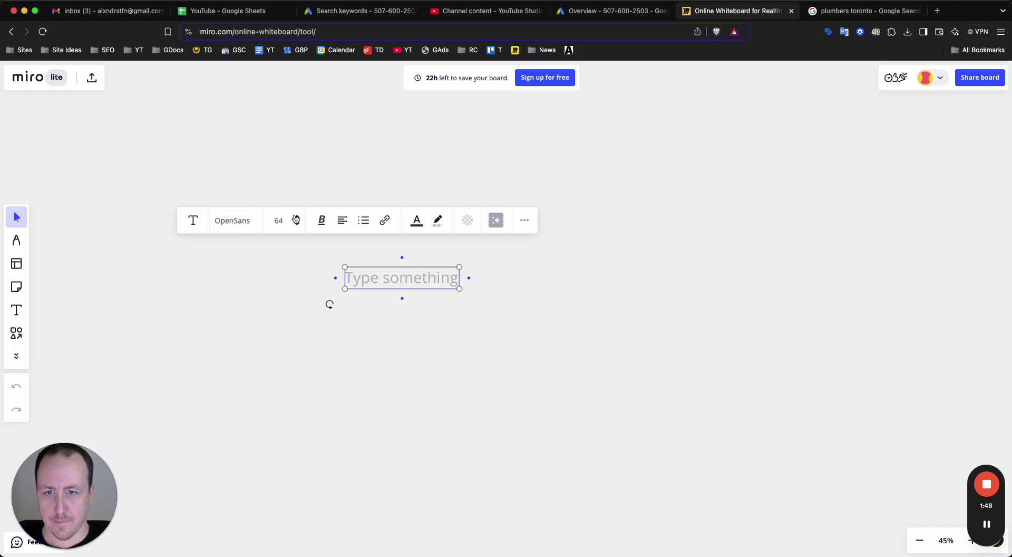
type("Toront")
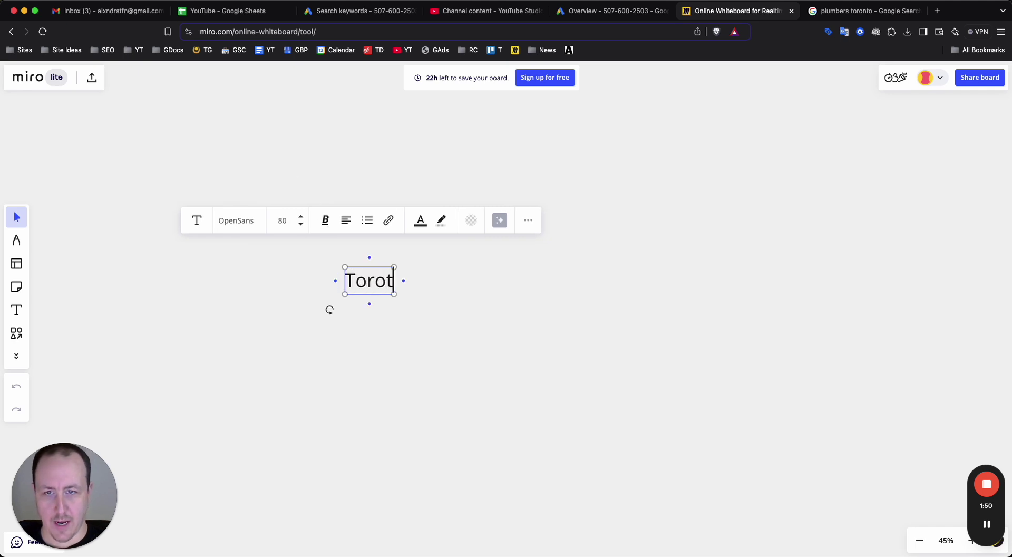
type("o")
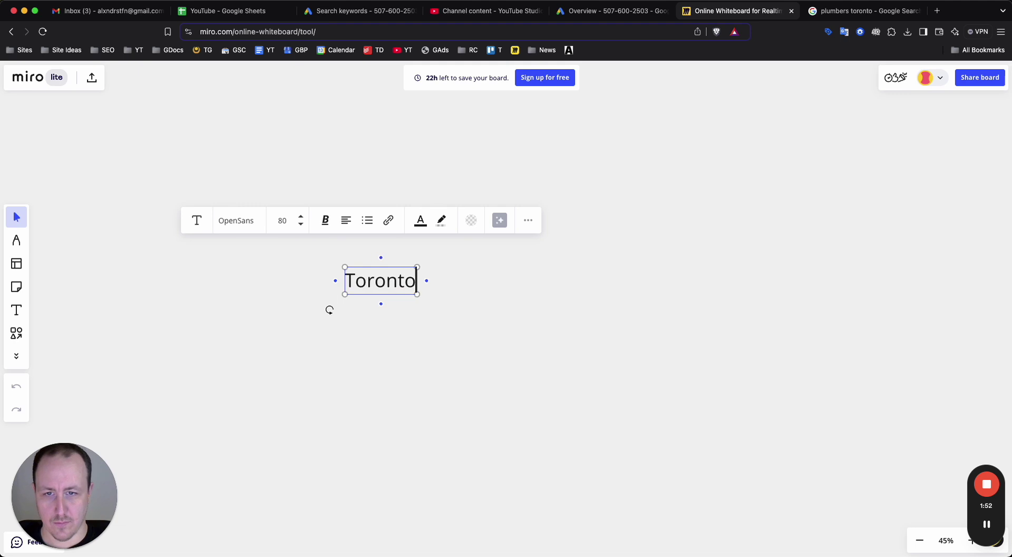
type(" plumber - what servic")
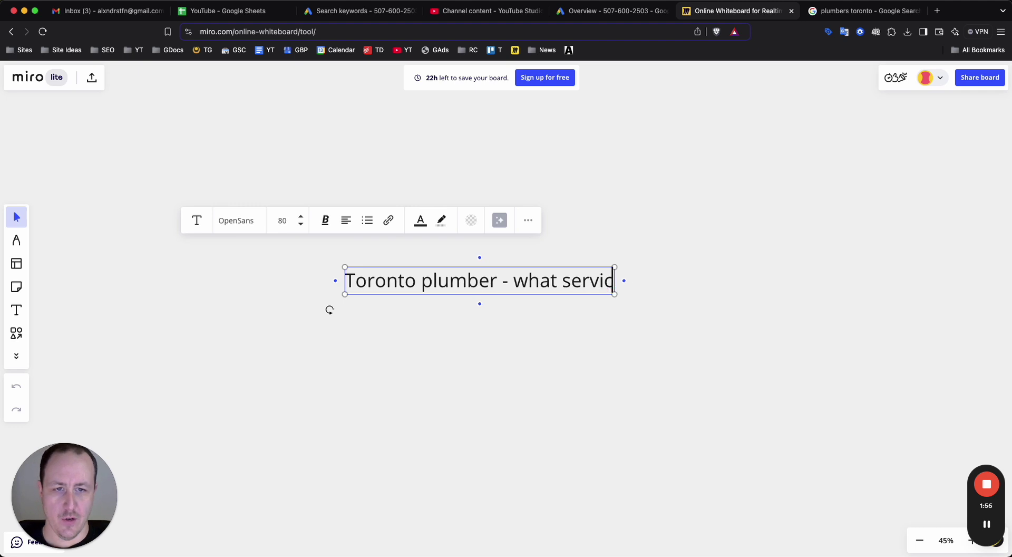
type("e the user is looking for?")
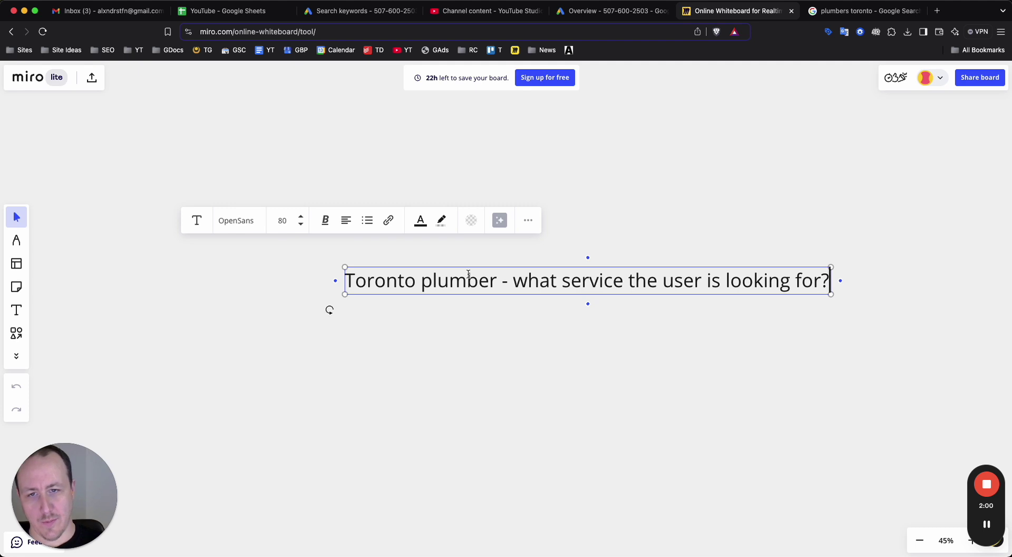
Move the Toronto plumber question slightly up and to the left on the board and deselect it.
left_click(467, 311)
left_click_drag(475, 287, 447, 254)
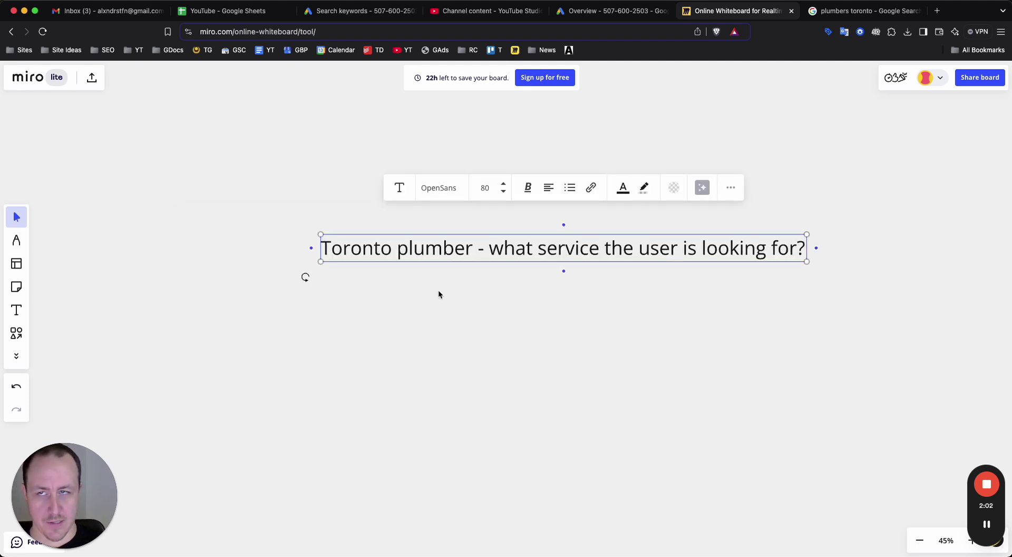
left_click(438, 290)
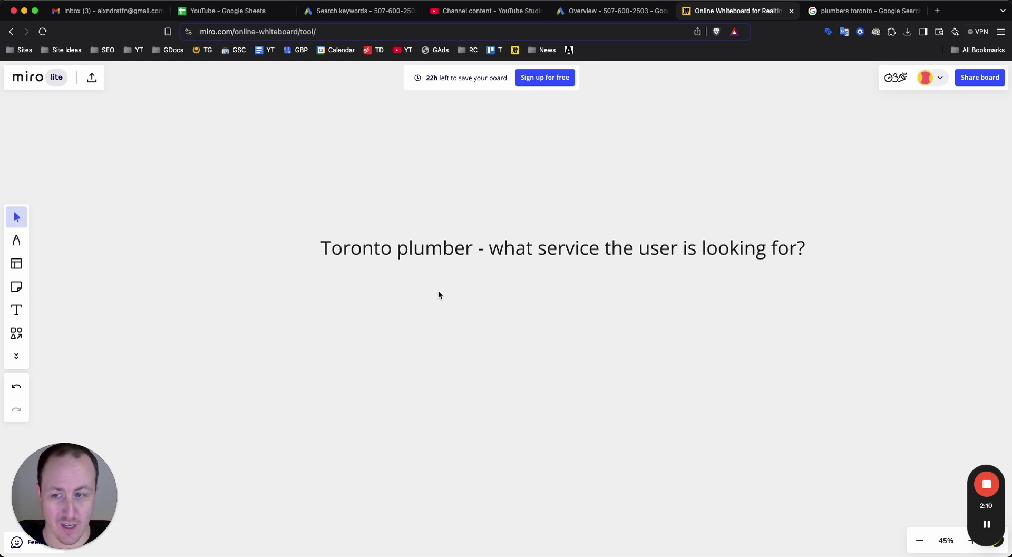
left_click(609, 12)
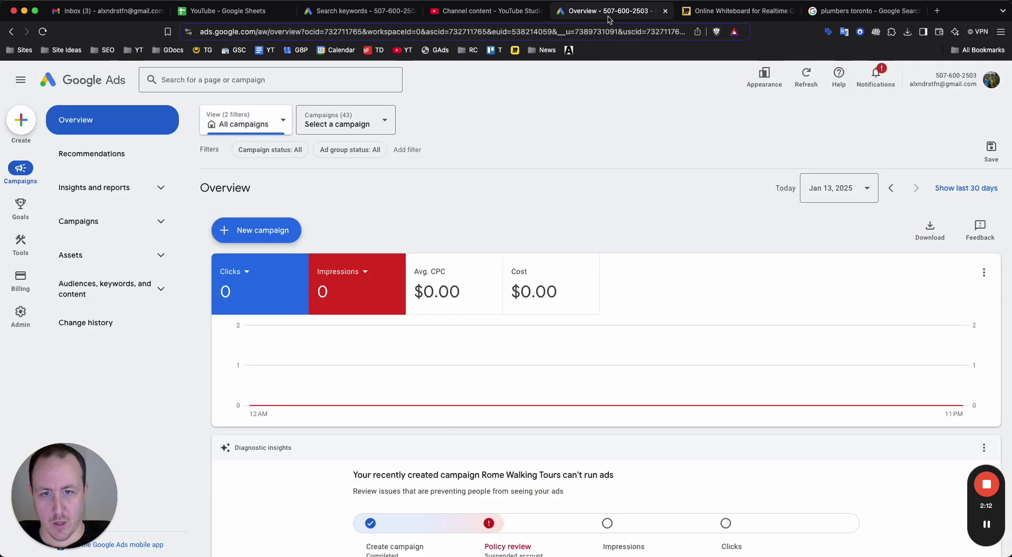
left_click(860, 11)
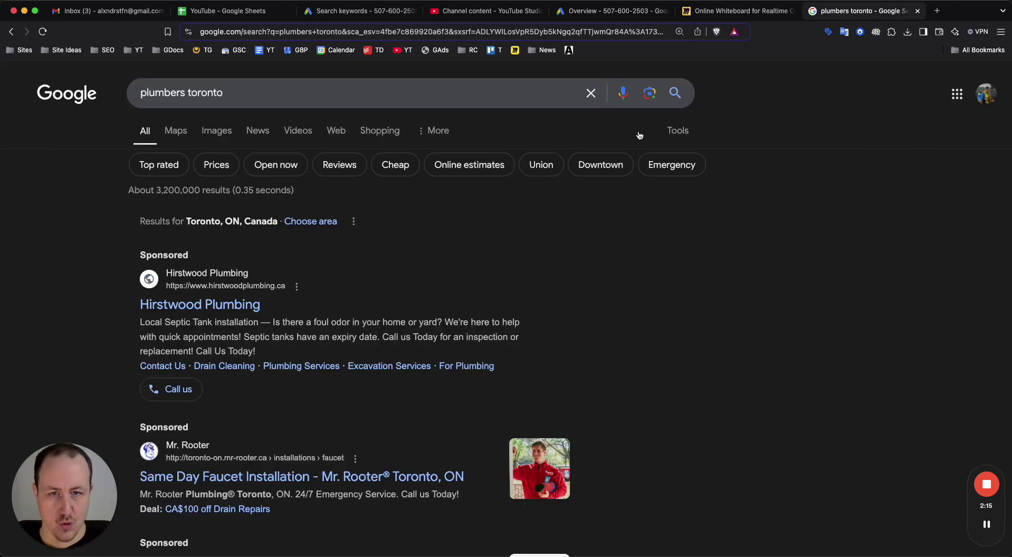
left_click(734, 12)
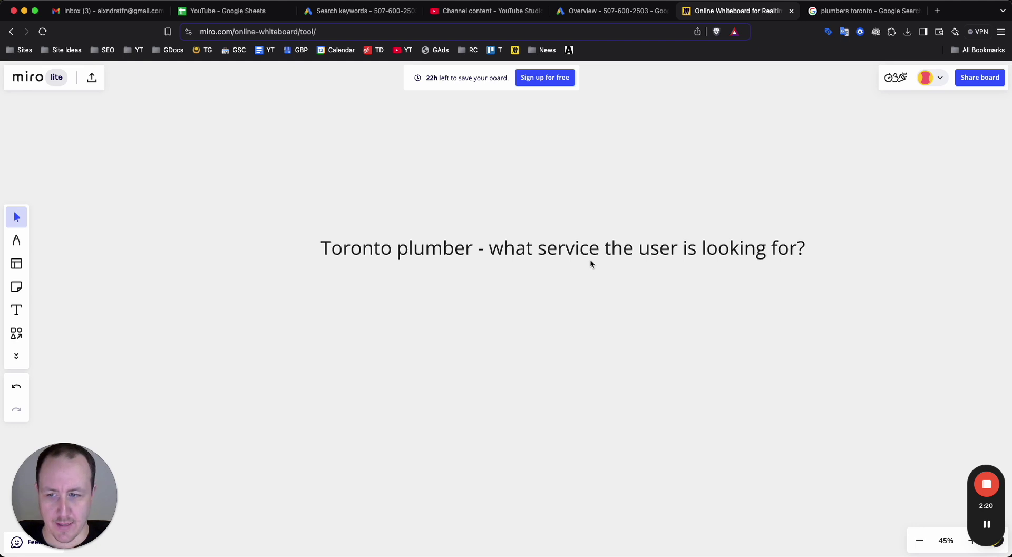
left_click(519, 252)
left_click(438, 301)
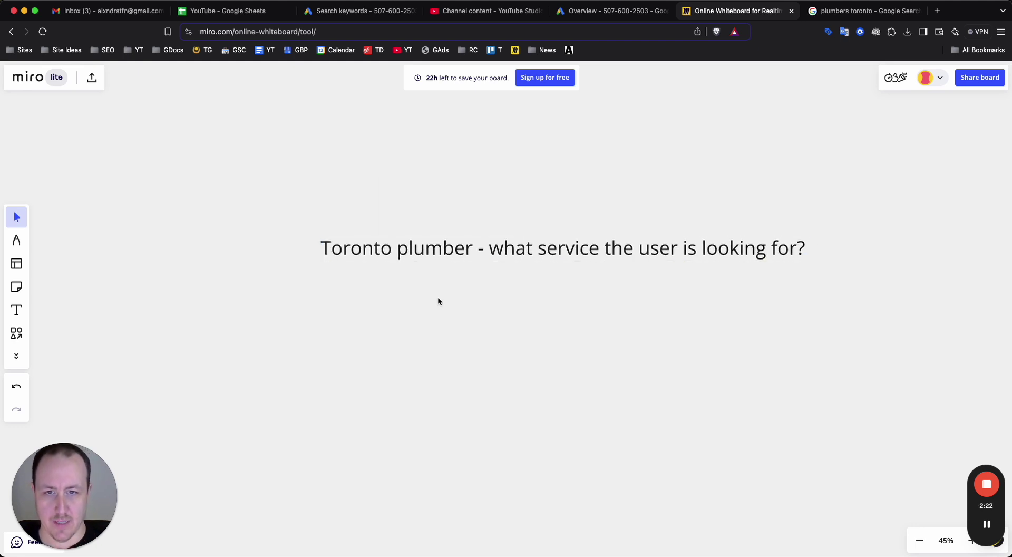
left_click(460, 249)
left_click(225, 369)
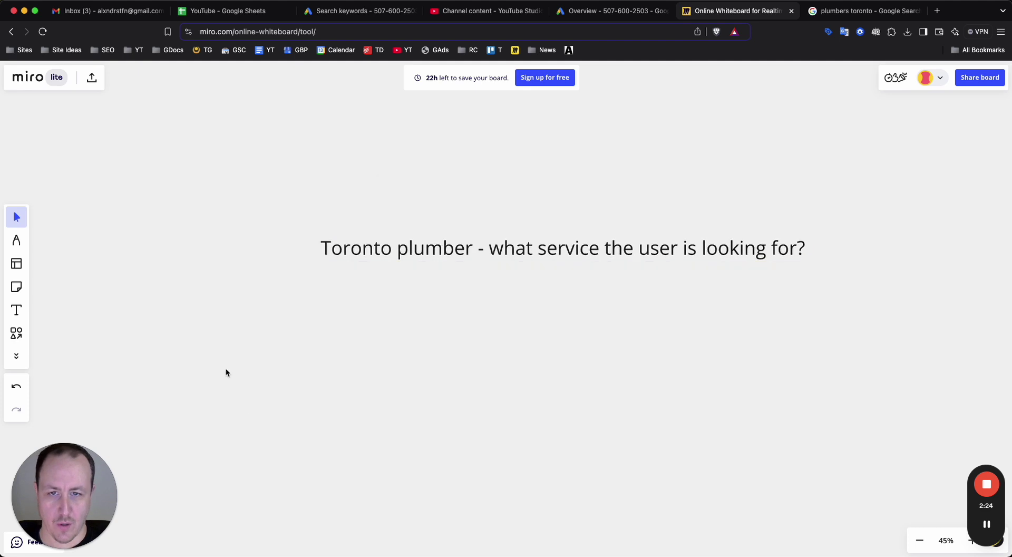
Add the text "Targeted ad groups > targeted landing pages" below the Toronto plumber question and finish editing it.
left_click(16, 310)
left_click(315, 302)
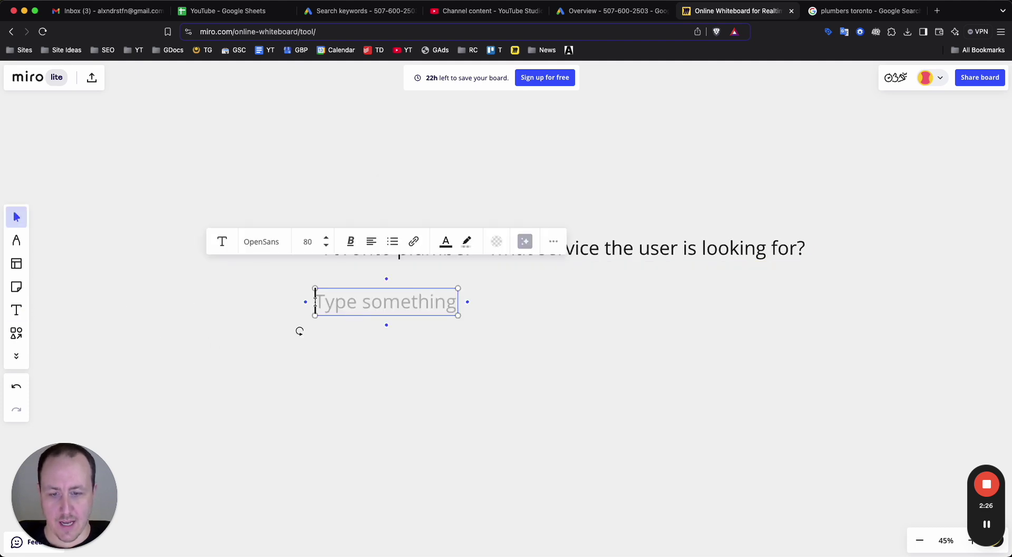
type("Targe")
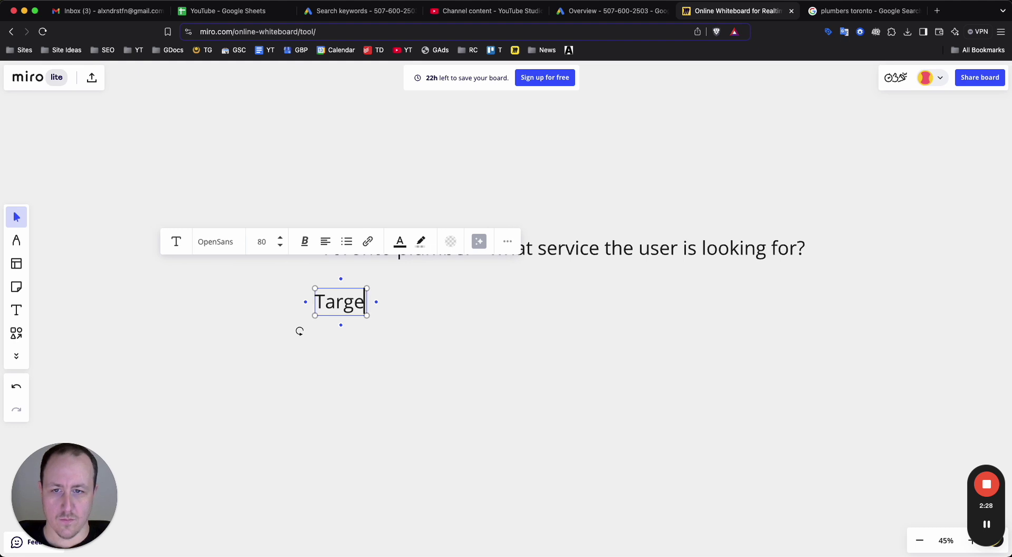
type("ted ad groups ")
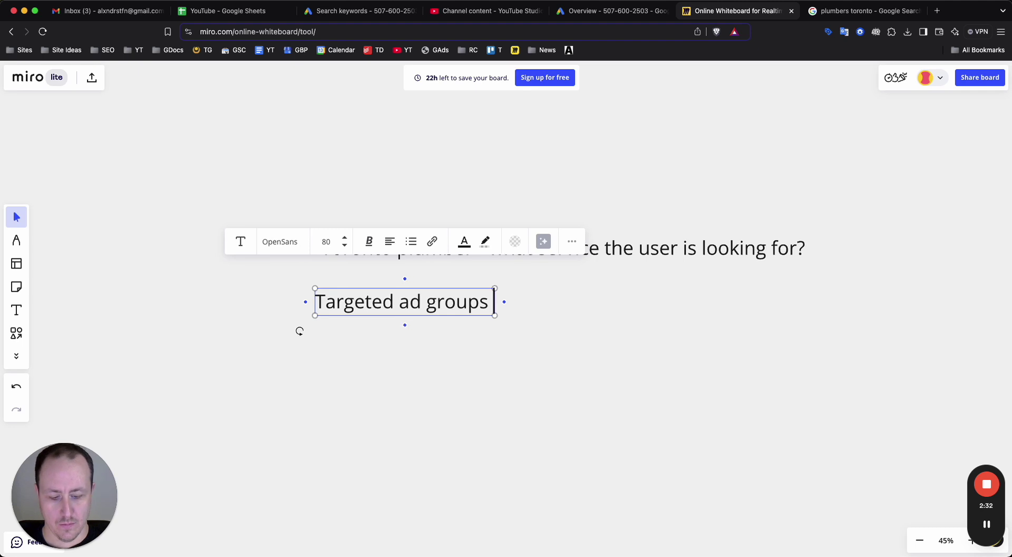
type("> targete")
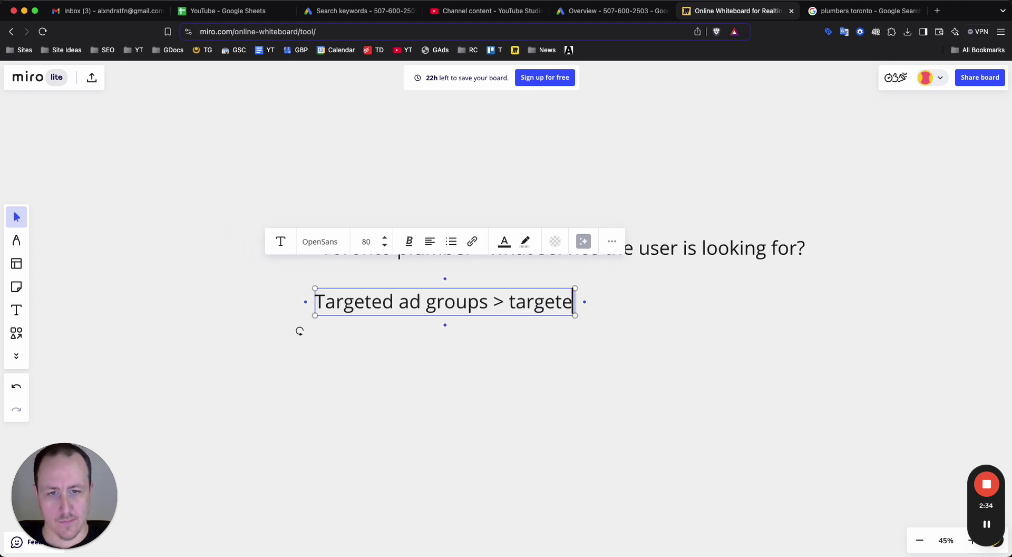
type("d landing pages")
key("Return")
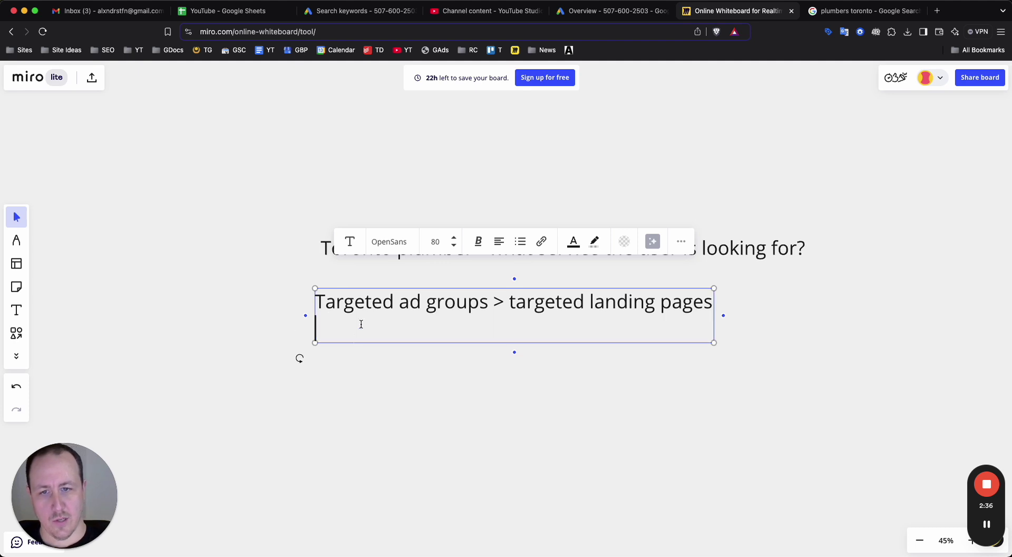
key("BackSpace")
left_click(412, 396)
Move the Toronto plumber question up and to the left, and center the targeted ad groups line beneath it.
left_click_drag(571, 248, 487, 209)
left_click(514, 345)
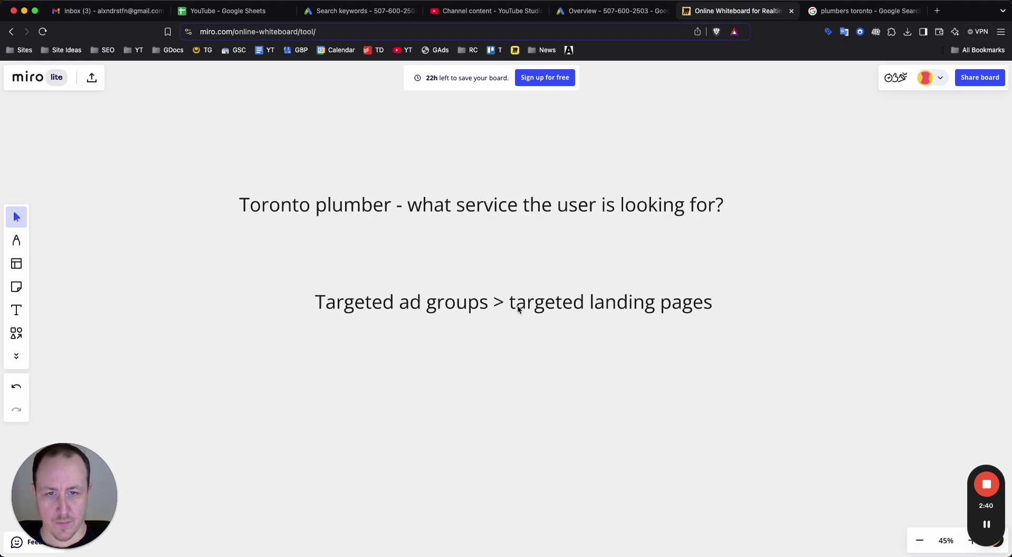
left_click_drag(517, 303, 488, 294)
left_click(488, 345)
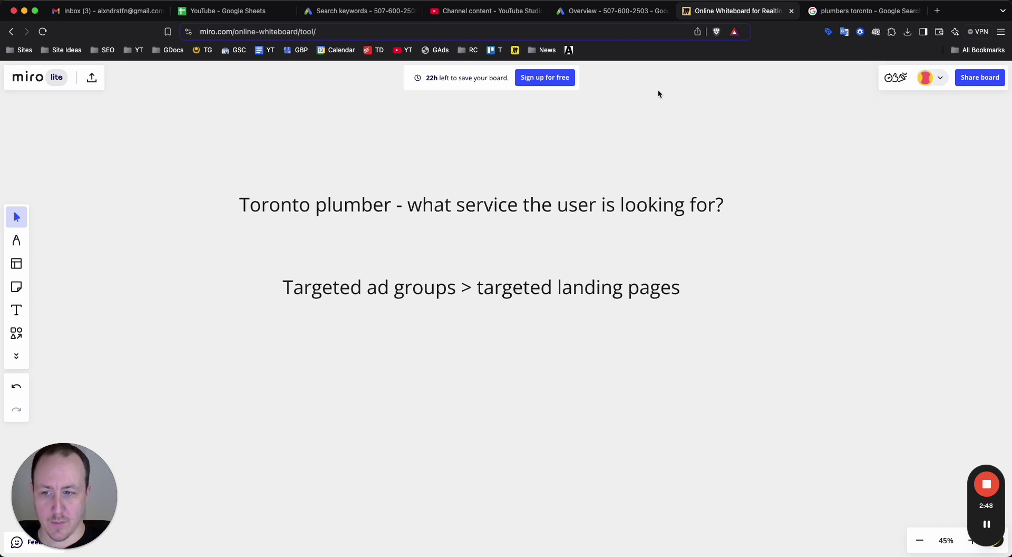
Underline "Toronto plumber" in the question with a freehand pen stroke.
left_click(16, 240)
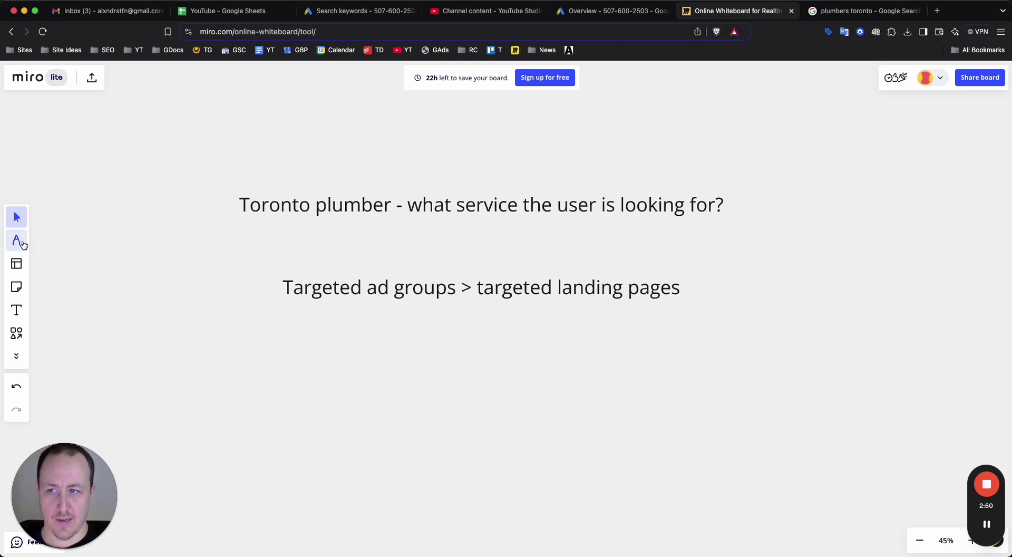
left_click_drag(242, 220, 369, 218)
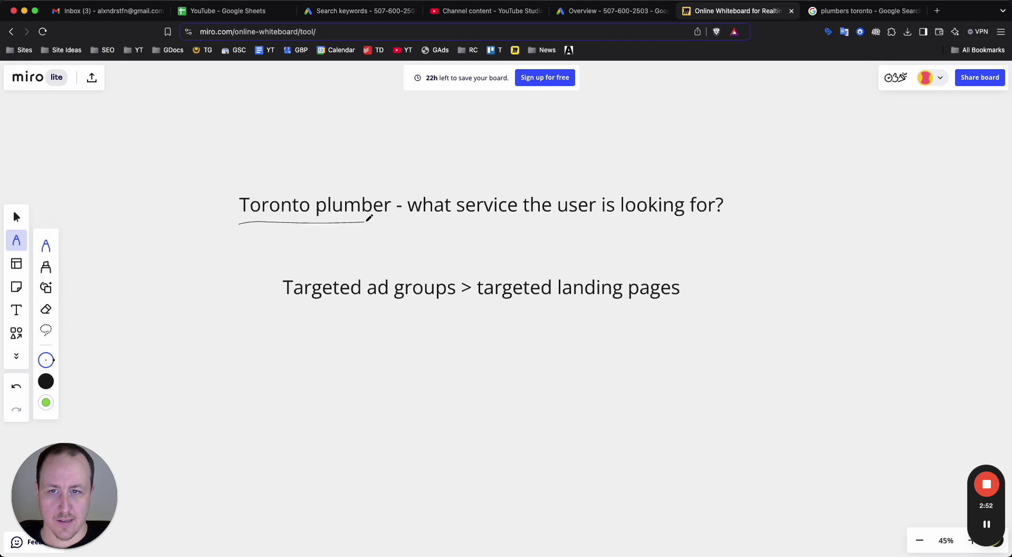
Switch to Google Ads and start discovering new keywords in Keyword Planner.
left_click(622, 10)
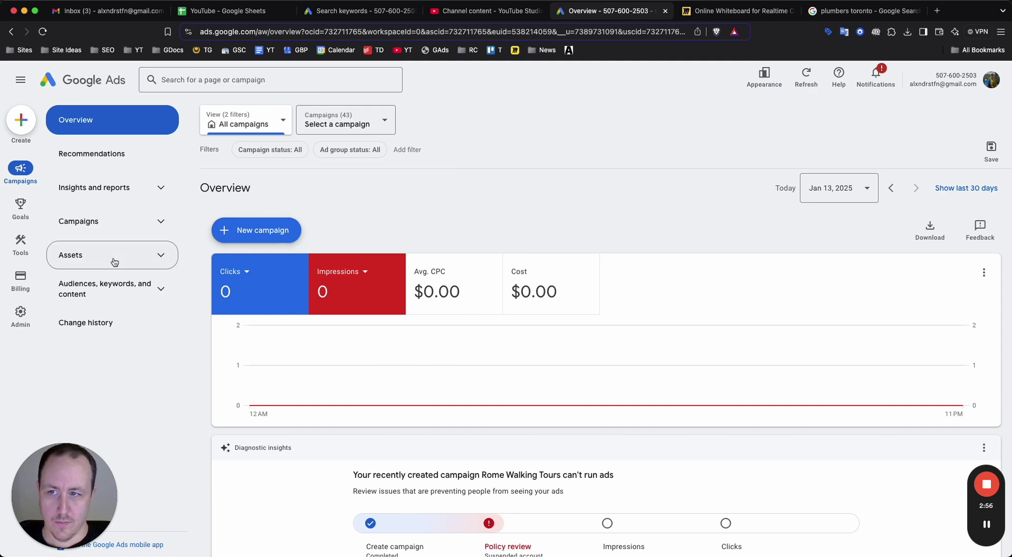
left_click(24, 244)
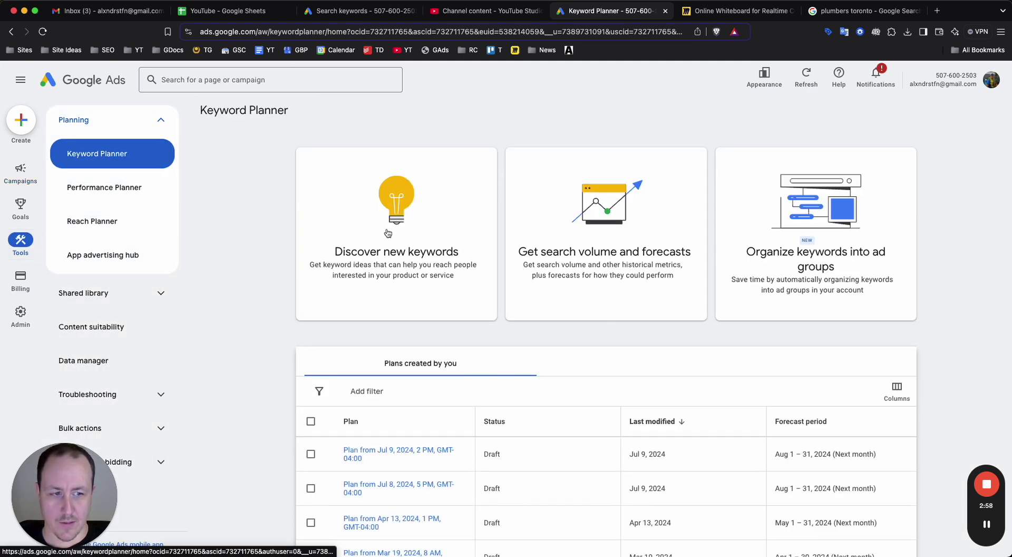
left_click(479, 265)
Replace Canada with Toronto, Ontario, Canada as the keyword search location and save it.
left_click(412, 265)
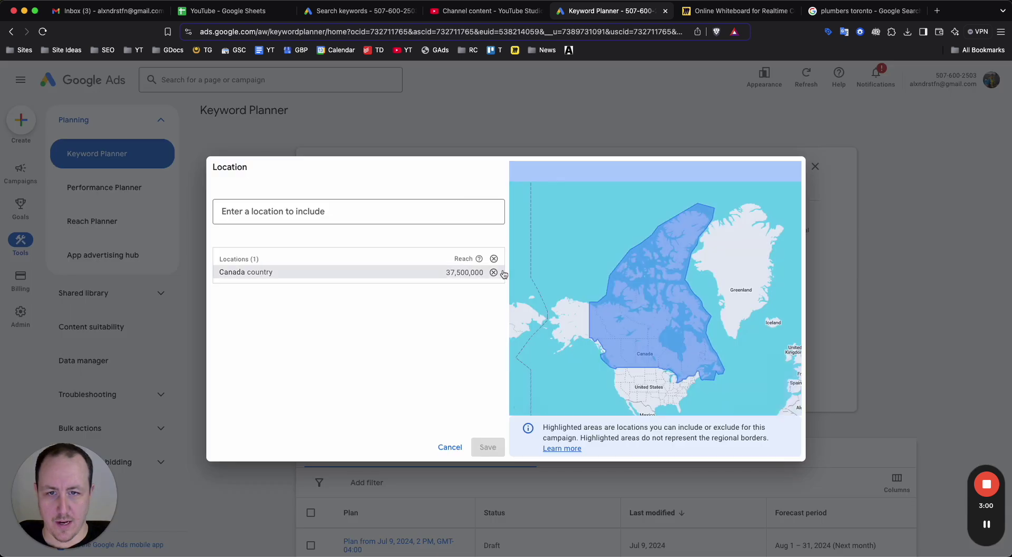
left_click(493, 270)
left_click(459, 211)
type("toronto")
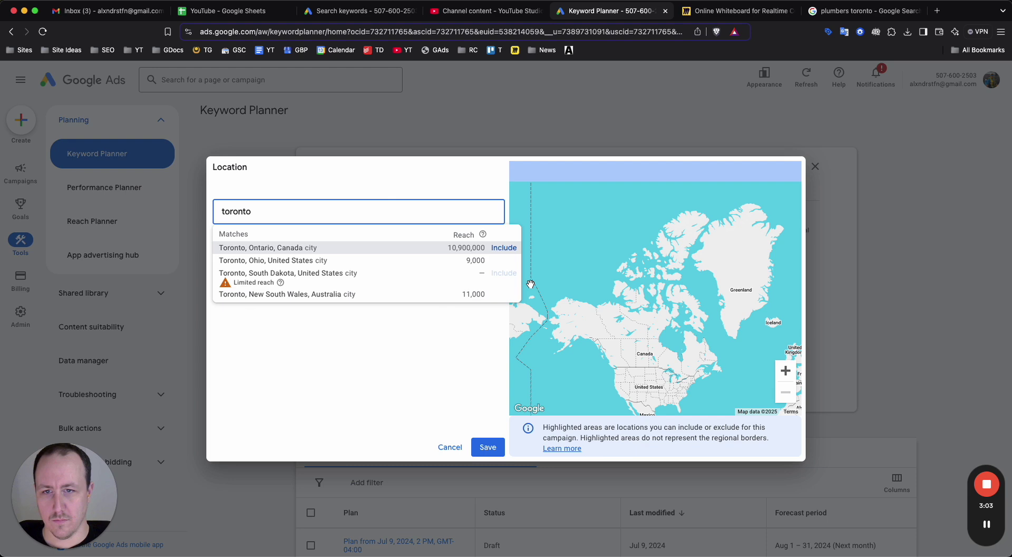
left_click(503, 247)
left_click(486, 446)
Get keyword ideas for "plumber".
left_click(460, 246)
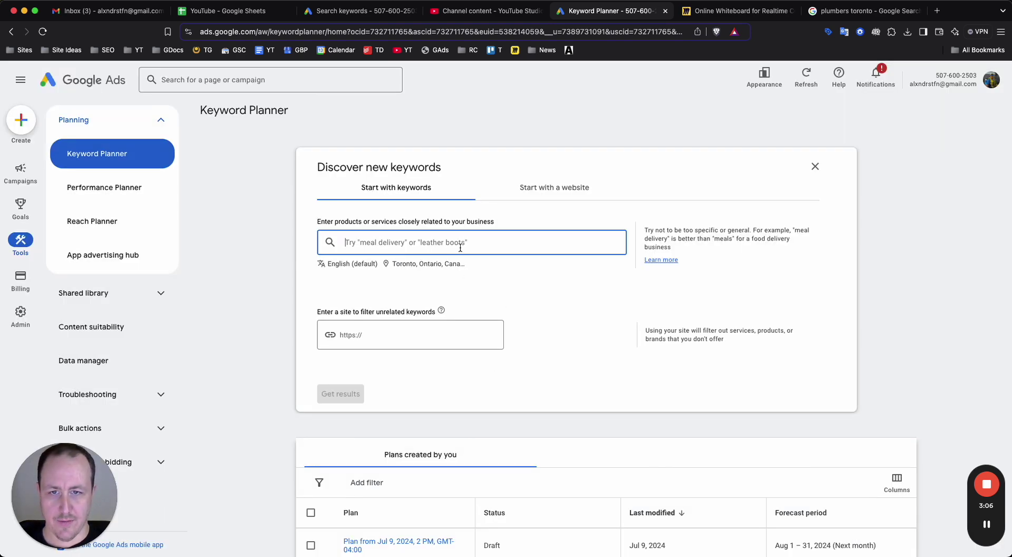
type("plumber")
key("Return")
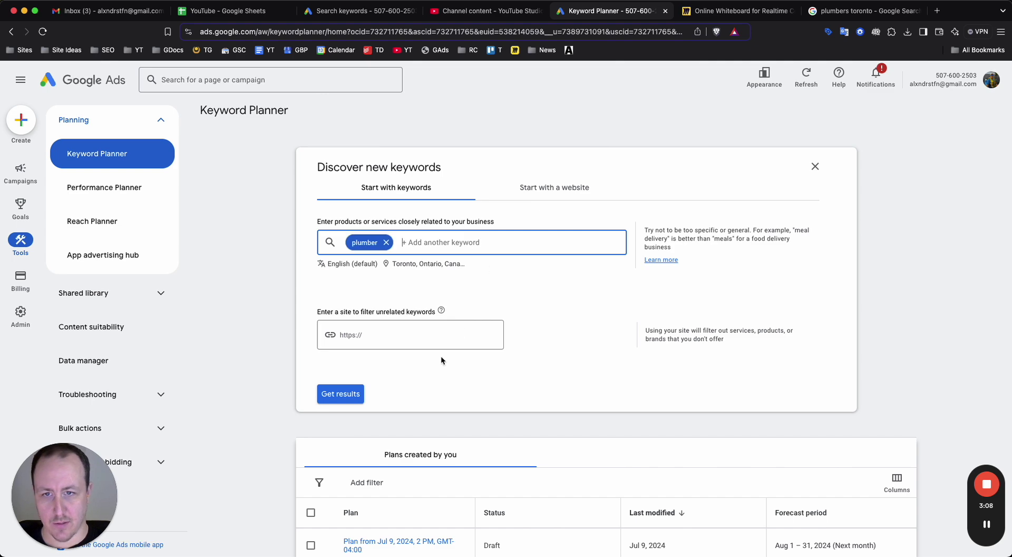
left_click(352, 388)
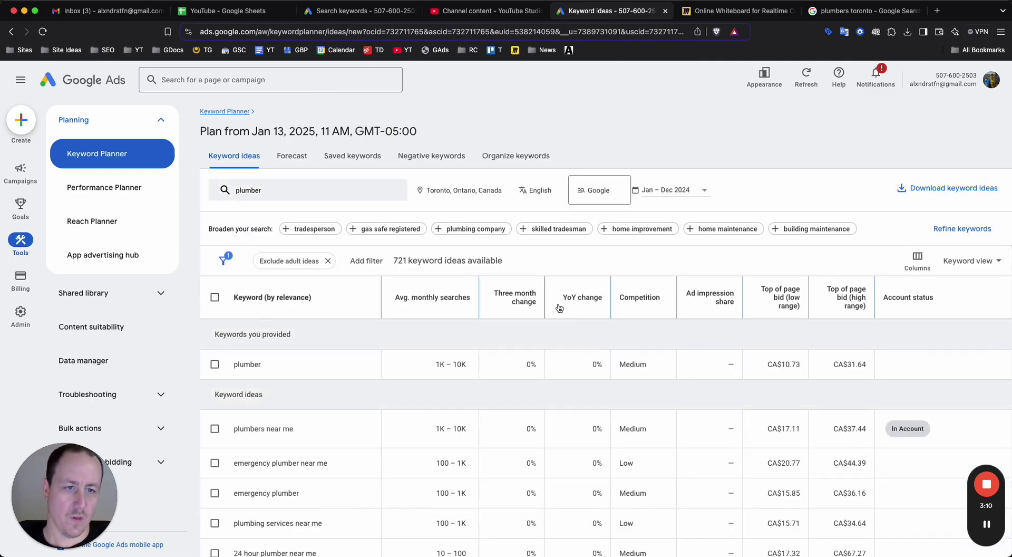
Look over the plumber keyword ideas and the available download options, leaving them without downloading.
scroll(850, 308, "down", 5)
scroll(896, 316, "up", 2)
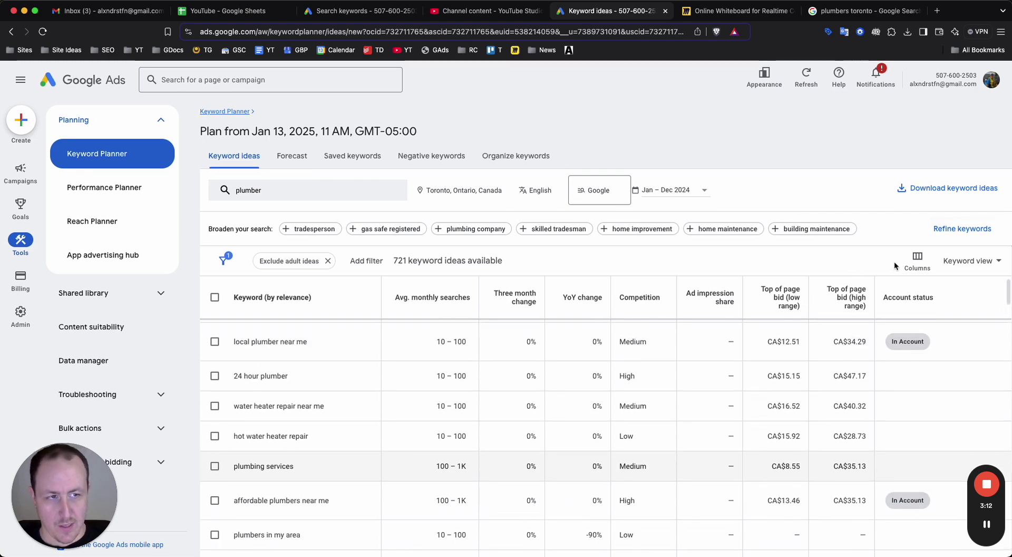
left_click(938, 189)
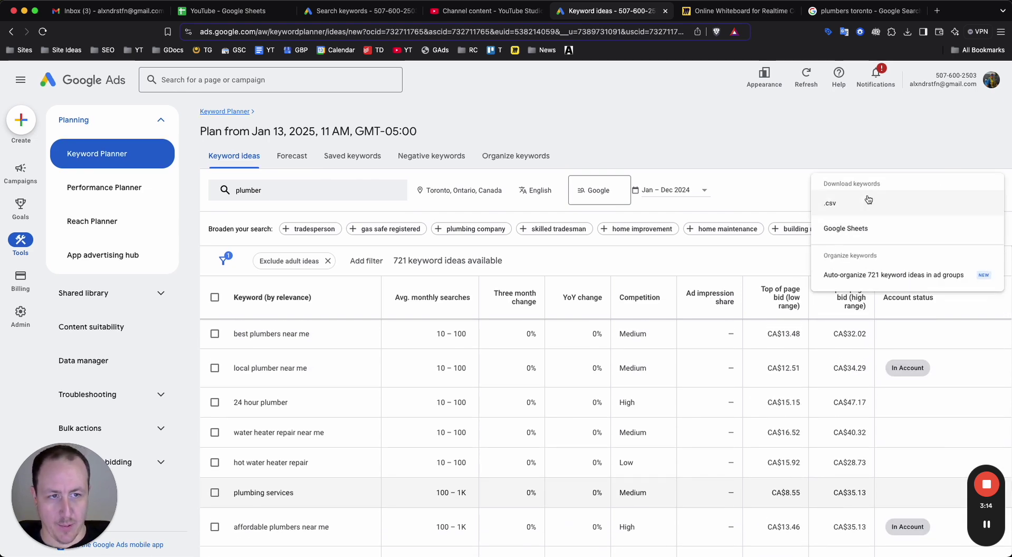
left_click(780, 122)
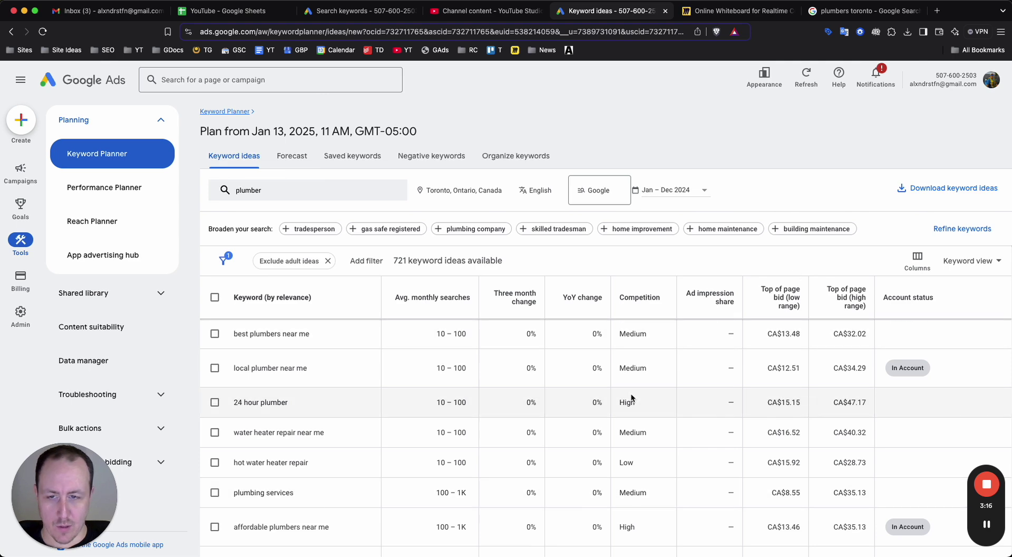
scroll(568, 404, "up", 5)
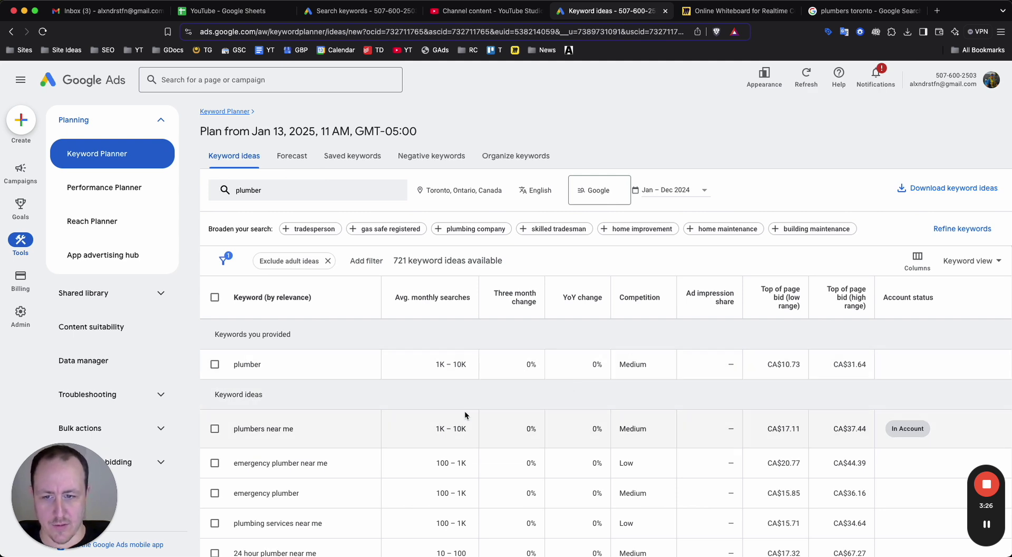
scroll(464, 410, "down", 1)
scroll(369, 382, "up", 1)
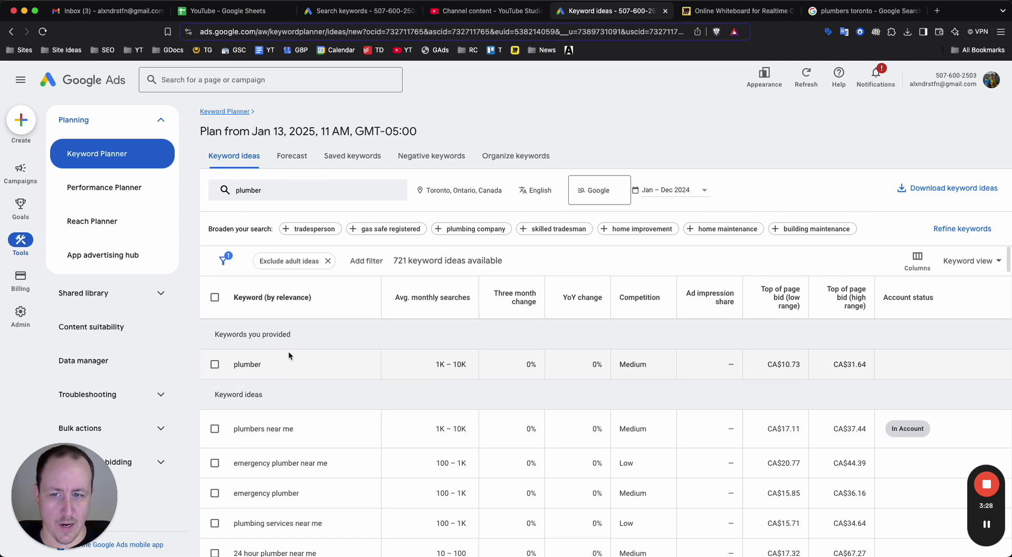
Examine the keyword ideas for different search intents, such as emergency plumber, 24 hour plumber, water heater repair and gas plumber.
scroll(261, 343, "down", 2)
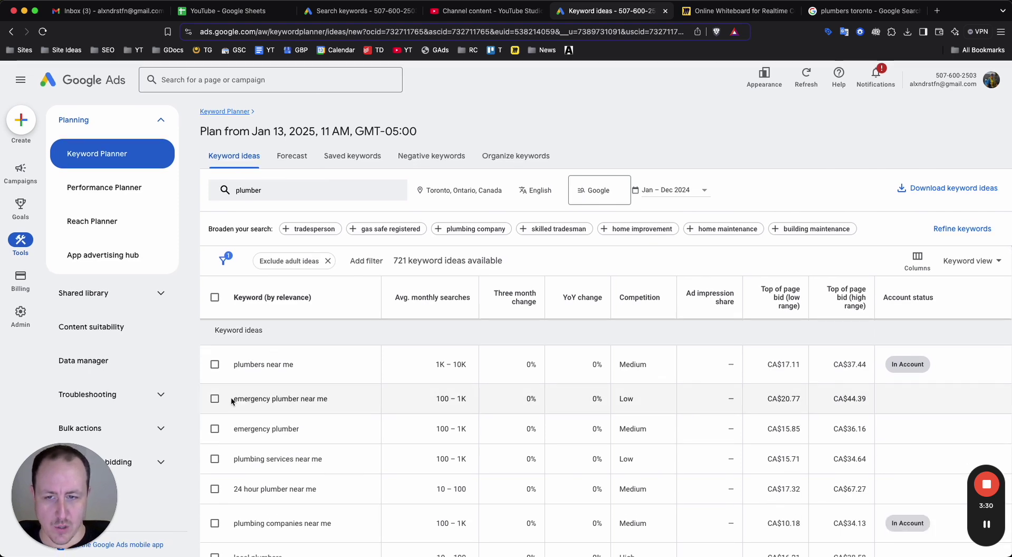
left_click_drag(233, 399, 347, 409)
scroll(348, 409, "down", 5)
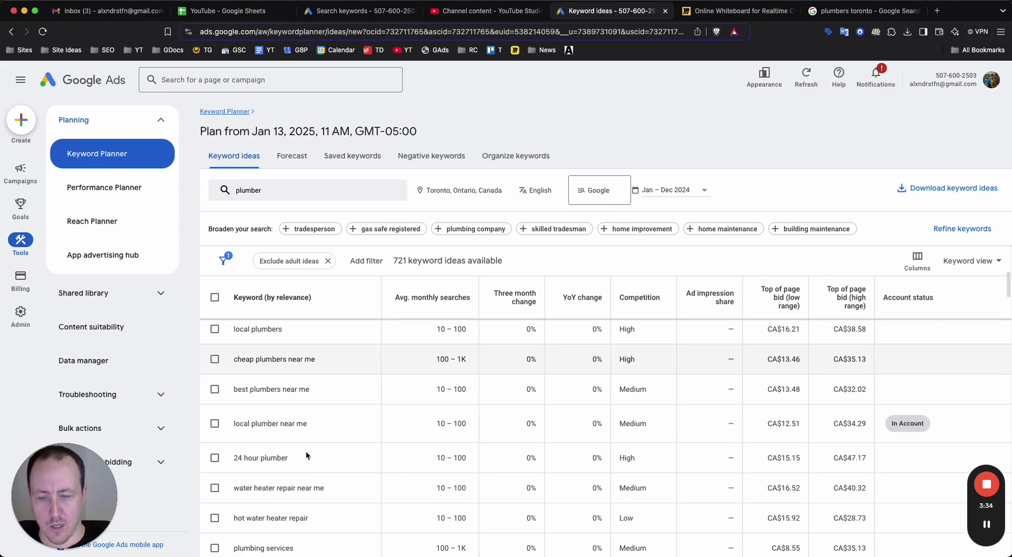
scroll(306, 451, "down", 3)
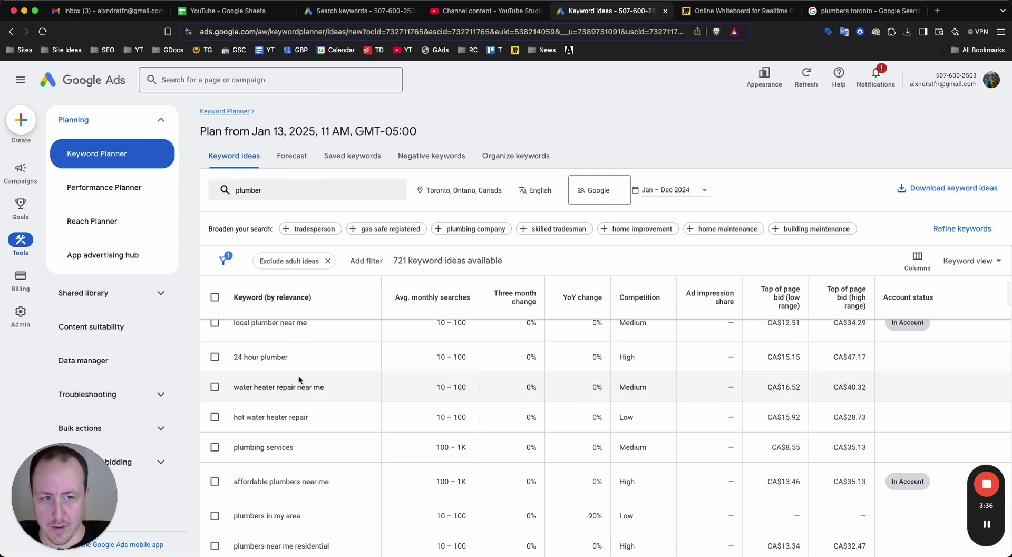
scroll(299, 375, "down", 3)
scroll(285, 388, "down", 2)
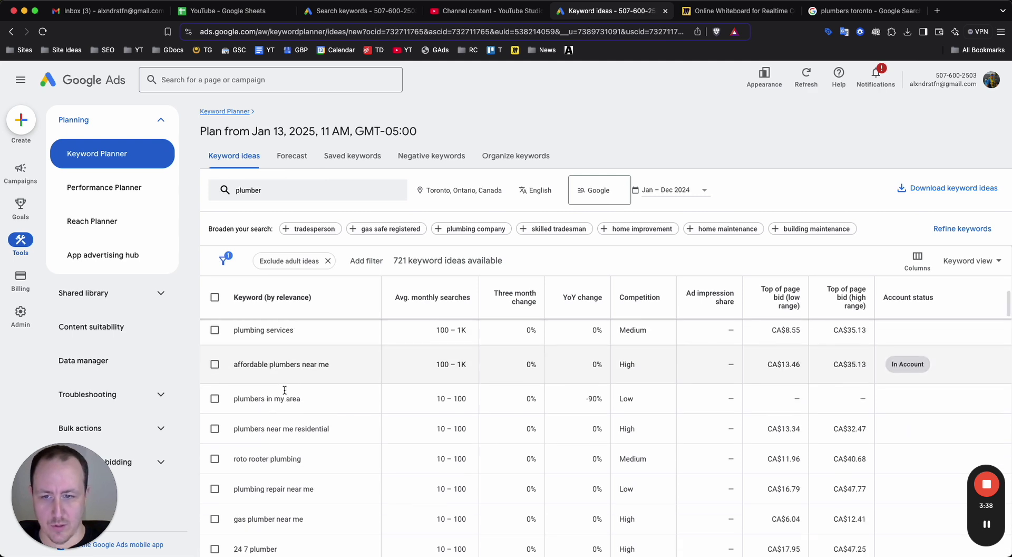
scroll(266, 404, "down", 1)
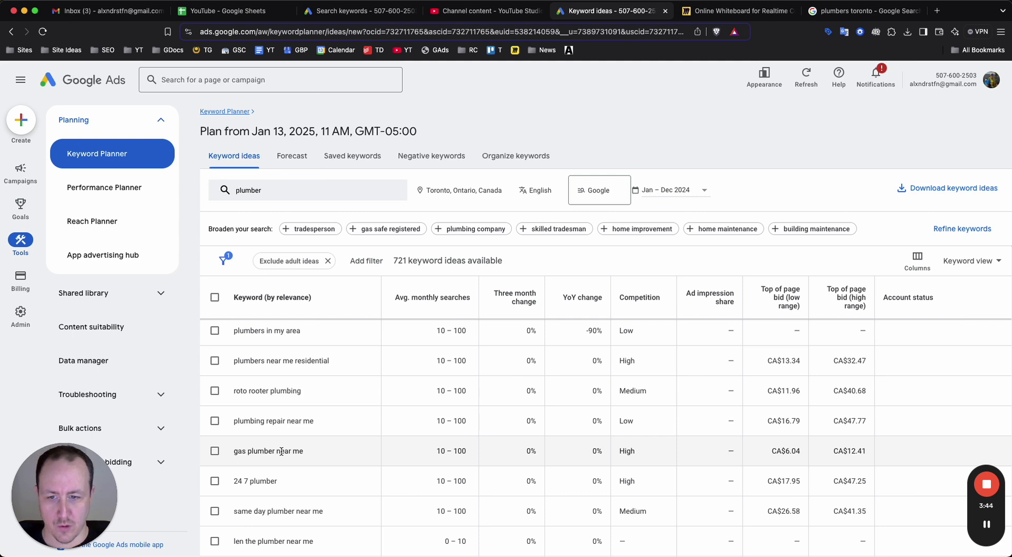
scroll(400, 495, "up", 6)
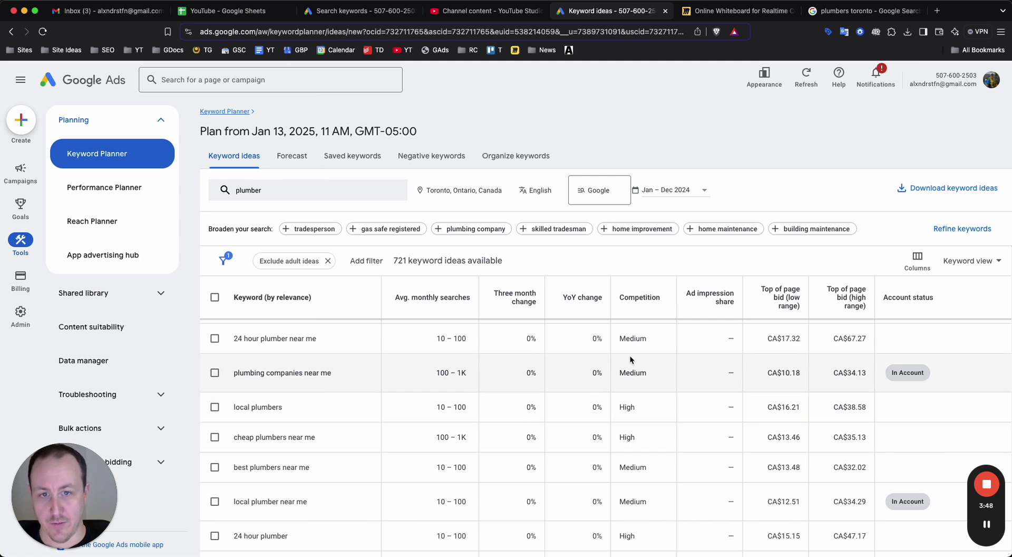
scroll(624, 395, "up", 5)
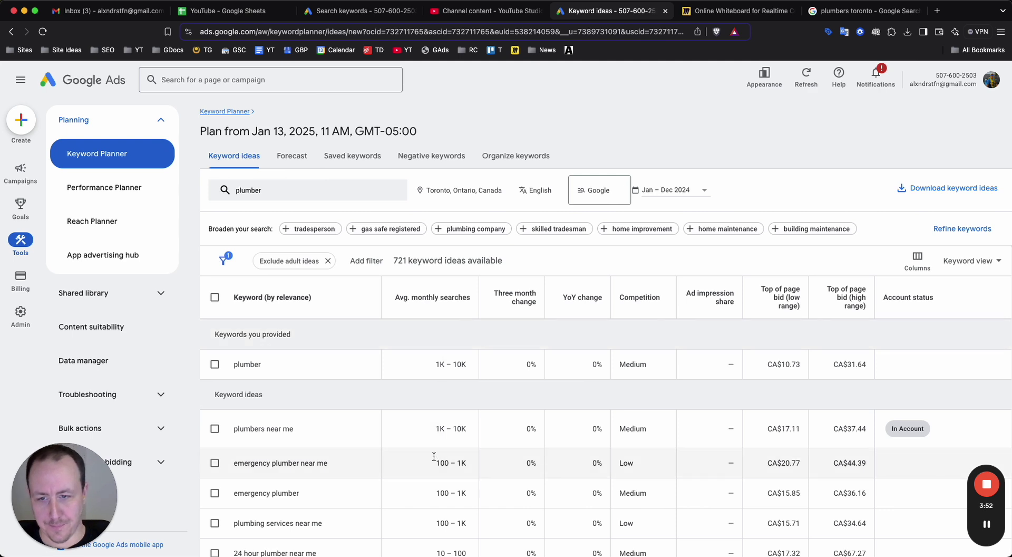
scroll(316, 460, "down", 1)
scroll(316, 461, "down", 3)
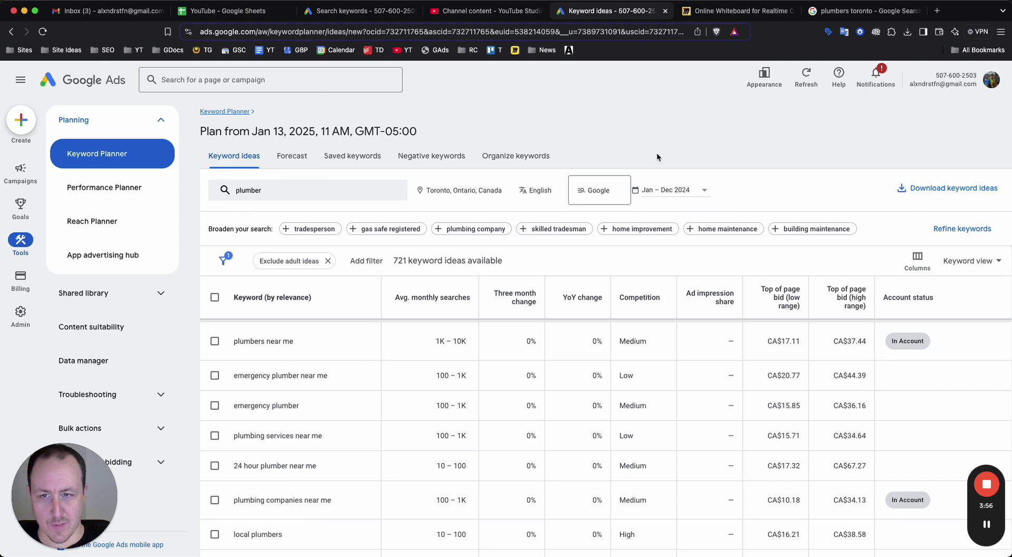
Switch to the Miro whiteboard and add the text "Toronto plumber (broad)" below the "Targeted ad groups > targeted landing pages" line.
left_click(744, 9)
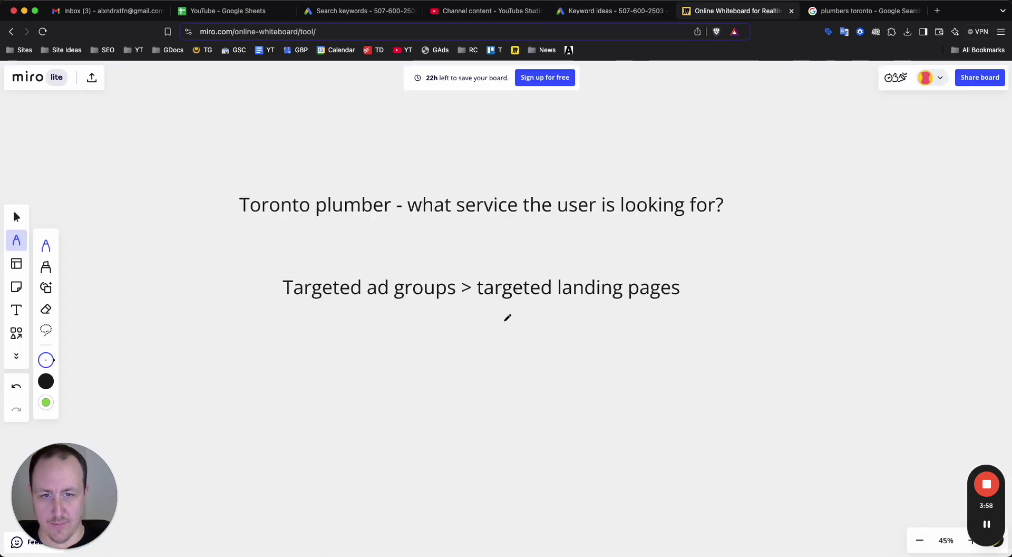
left_click(16, 310)
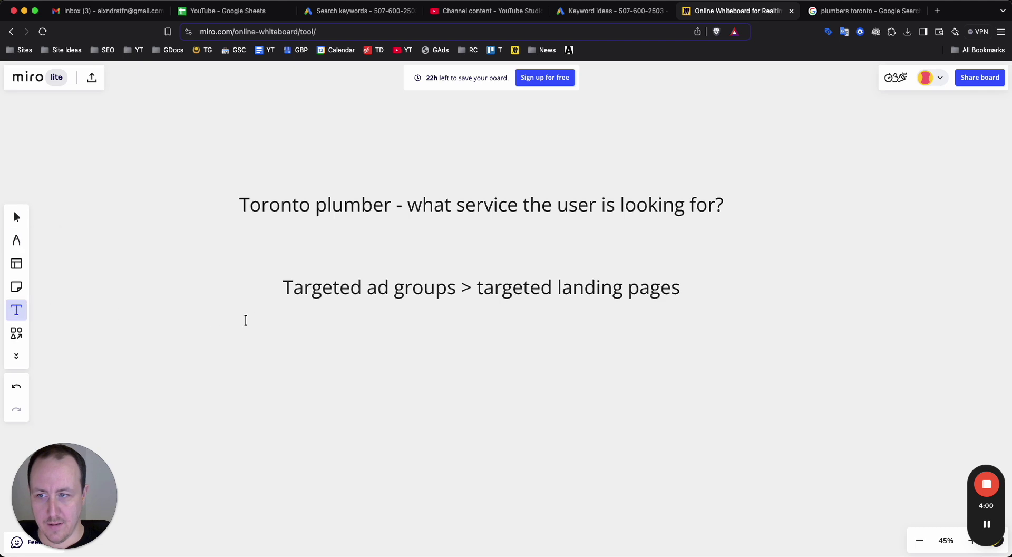
left_click(331, 377)
type("Toronto pl")
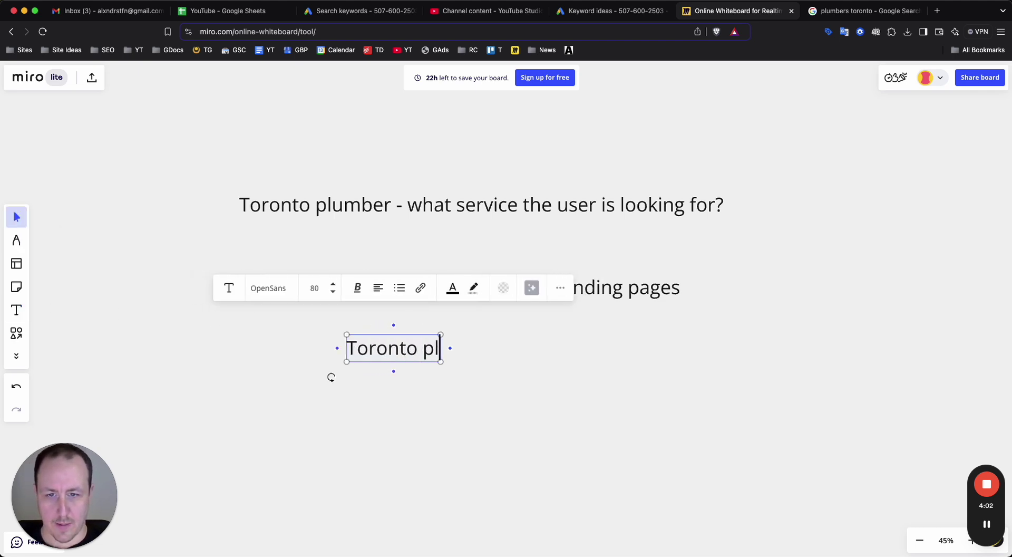
type("umber broad")
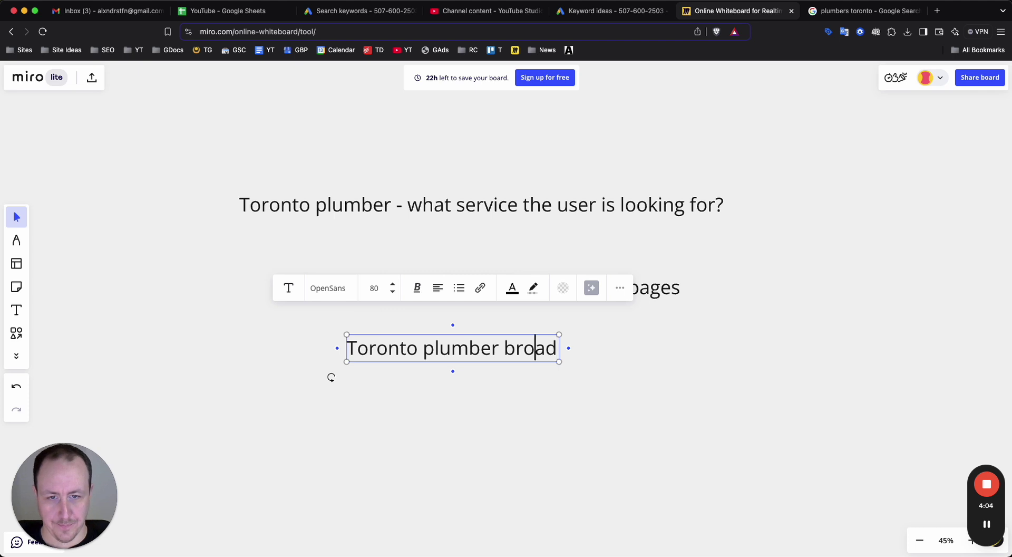
type("(")
key("End")
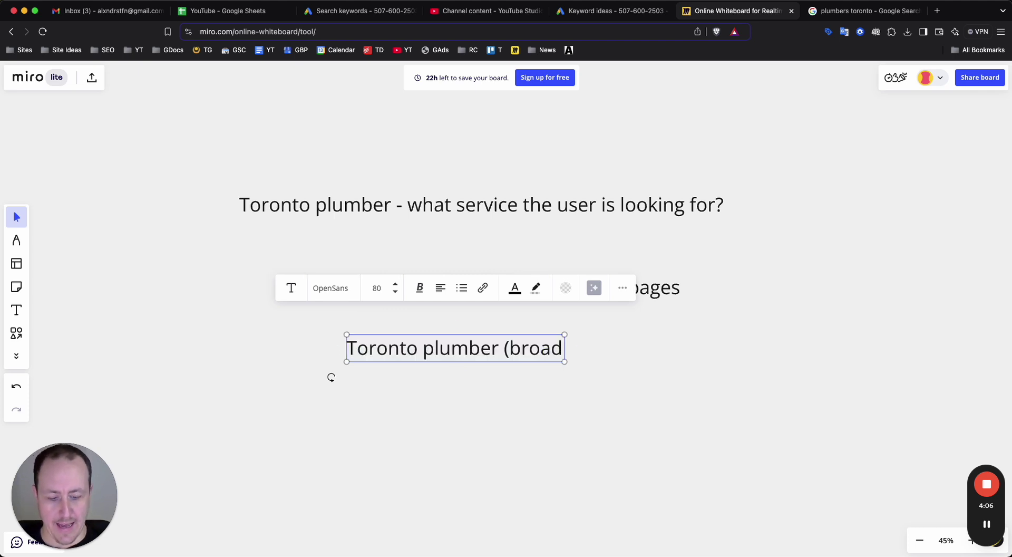
type(")")
Start a bulleted list under "Toronto plumber (broad)" with "emergency plumber" as its first item.
key("Return")
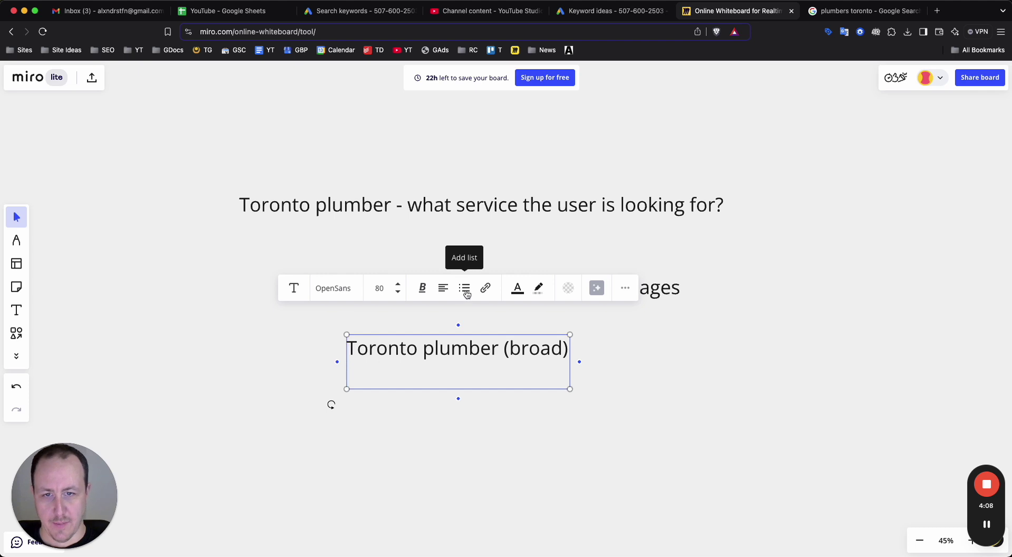
left_click(465, 290)
left_click(464, 315)
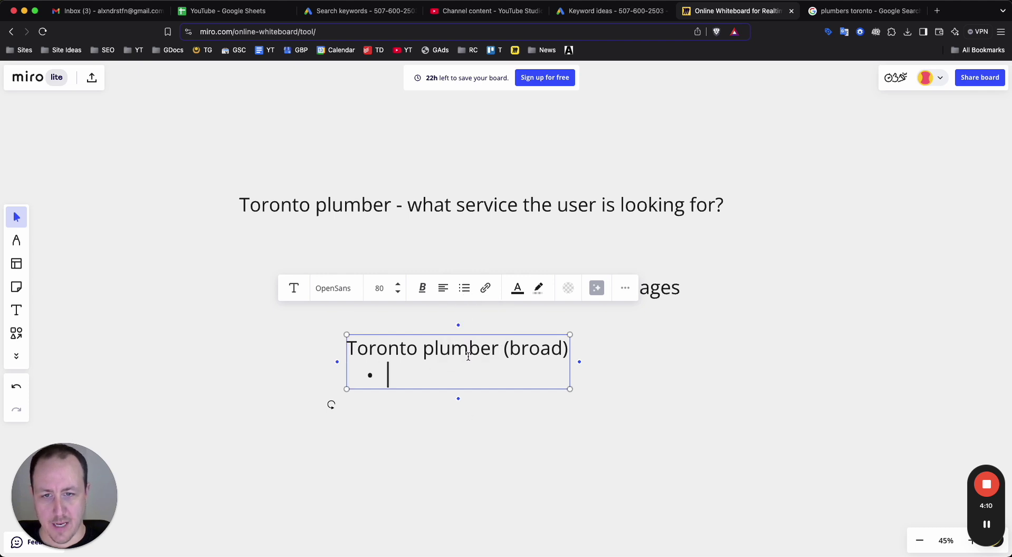
type("emergency p")
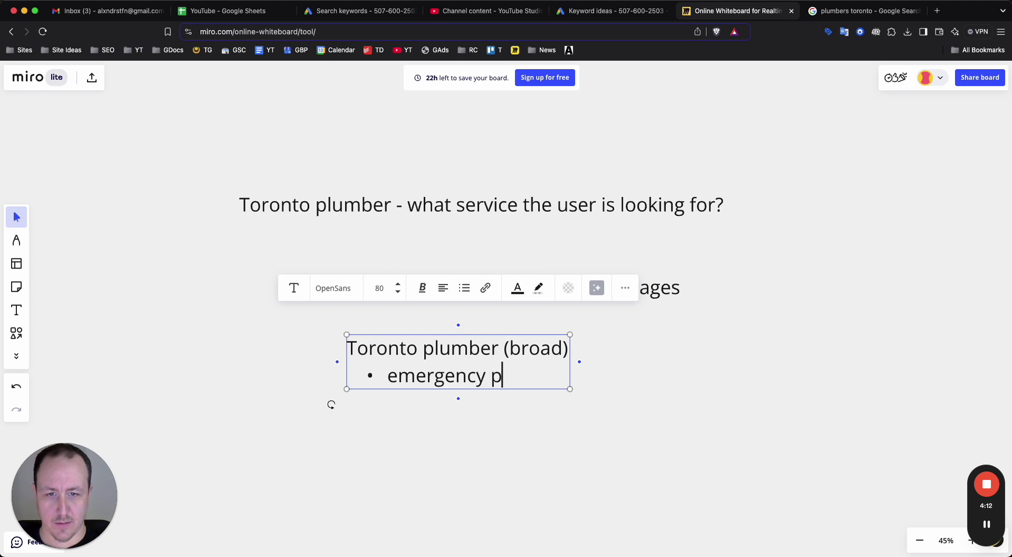
type("lumber")
key("Return")
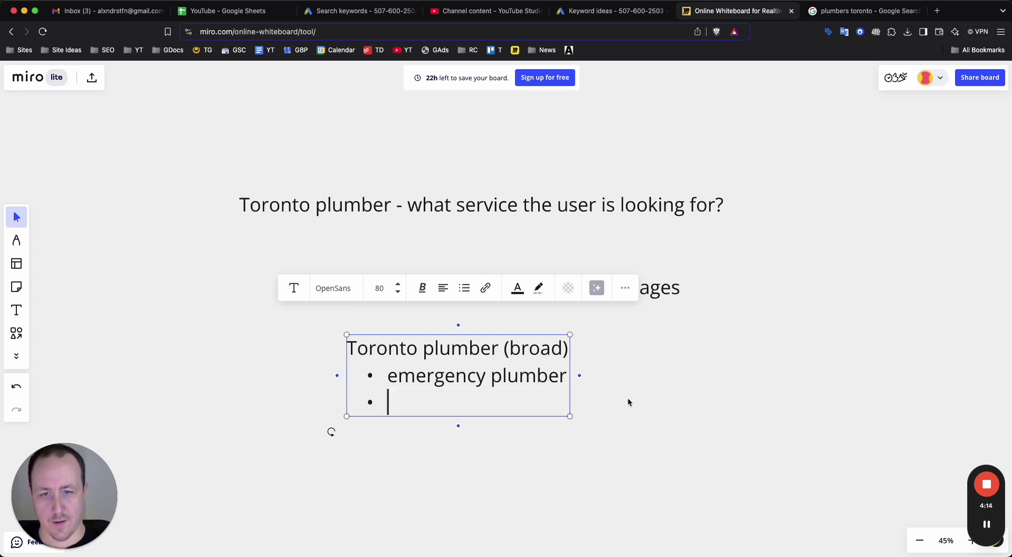
Check the Google Ads keyword ideas for another specific service and add "water heater repair" as a bullet in the Miro list.
left_click(611, 11)
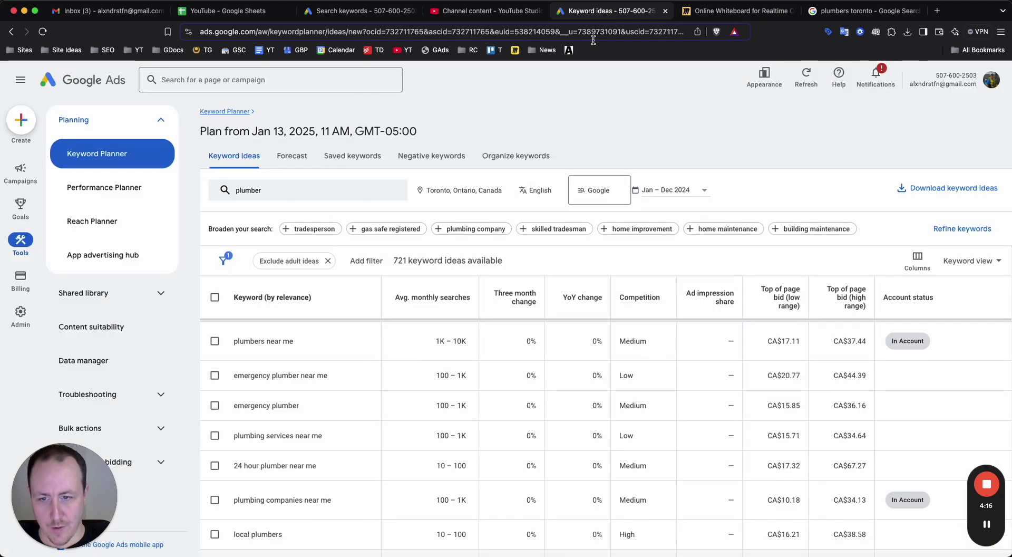
scroll(340, 404, "down", 1)
scroll(339, 403, "down", 5)
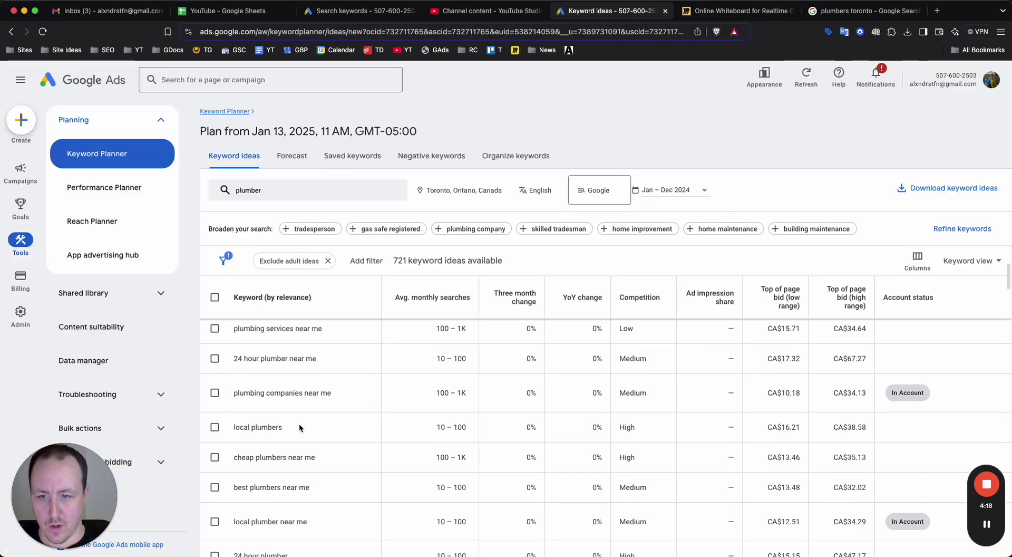
scroll(290, 441, "down", 2)
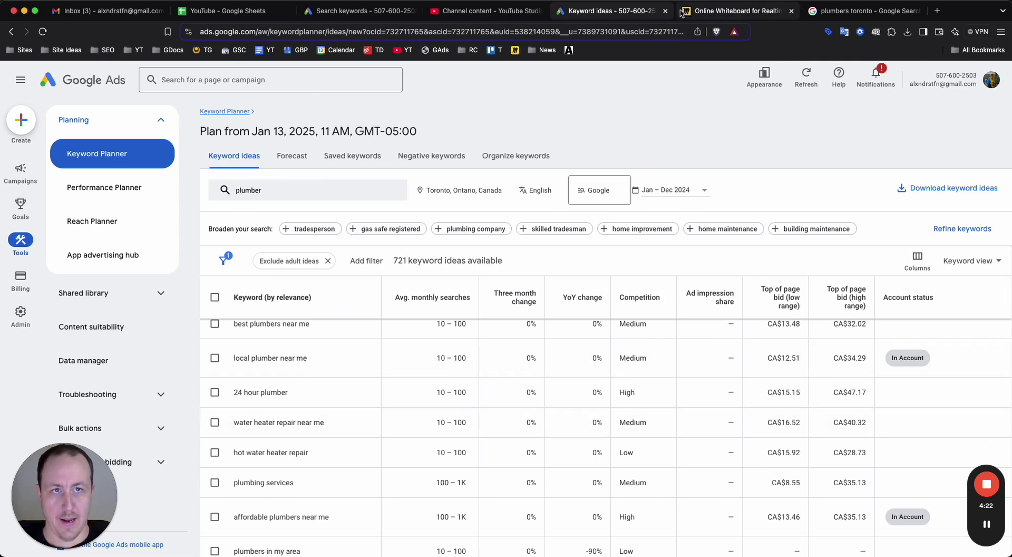
left_click(722, 10)
type("water heater repair")
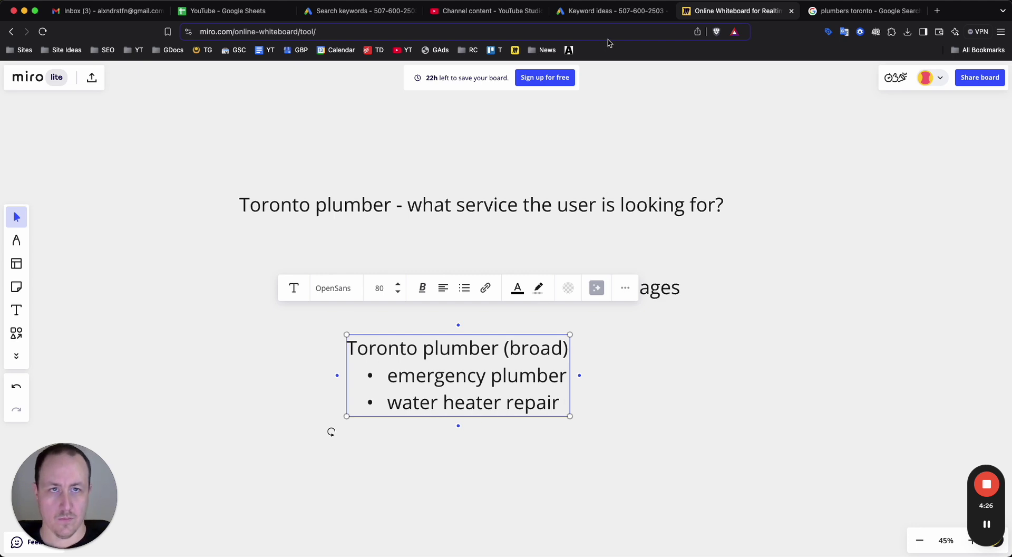
Return to the Google Ads keyword ideas and examine them for more specific plumbing services, such as tankless water heater repair and clogged drain service.
left_click(612, 11)
scroll(375, 410, "down", 5)
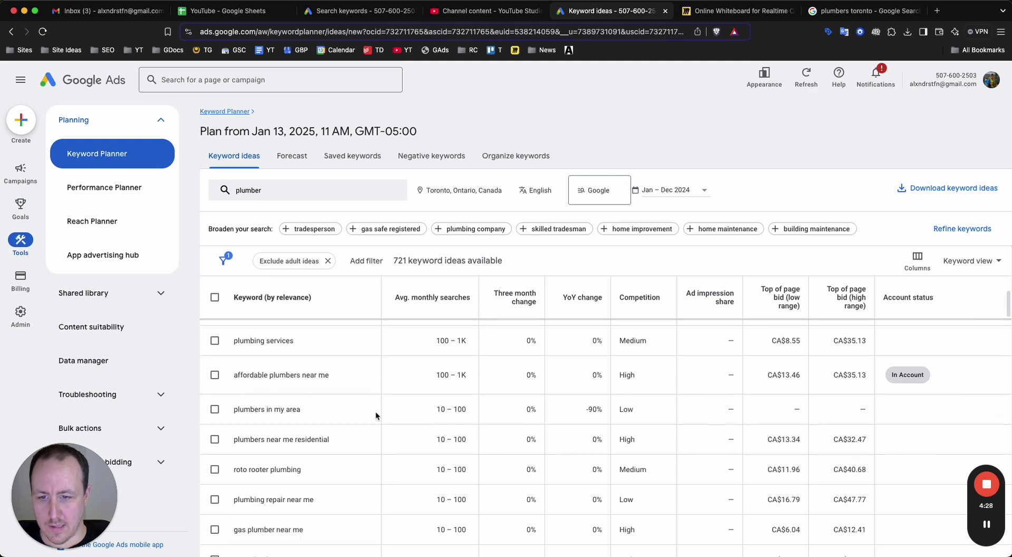
scroll(376, 415, "down", 5)
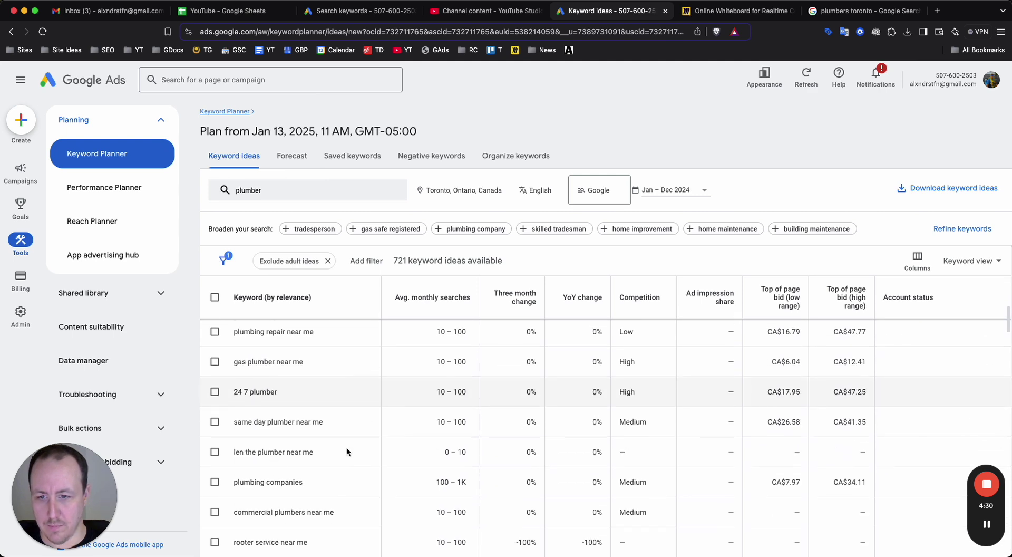
scroll(347, 449, "down", 4)
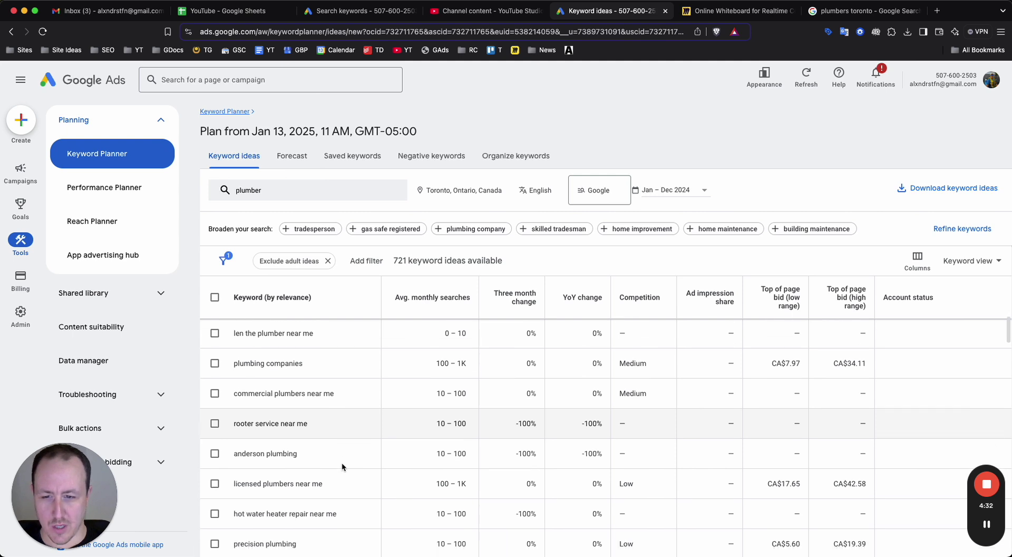
scroll(341, 463, "down", 6)
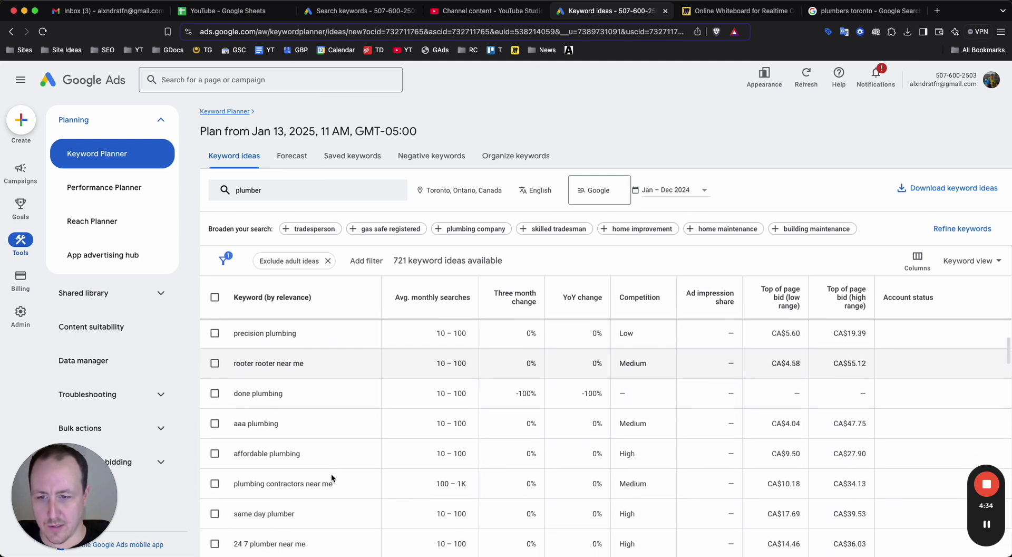
scroll(331, 474, "down", 6)
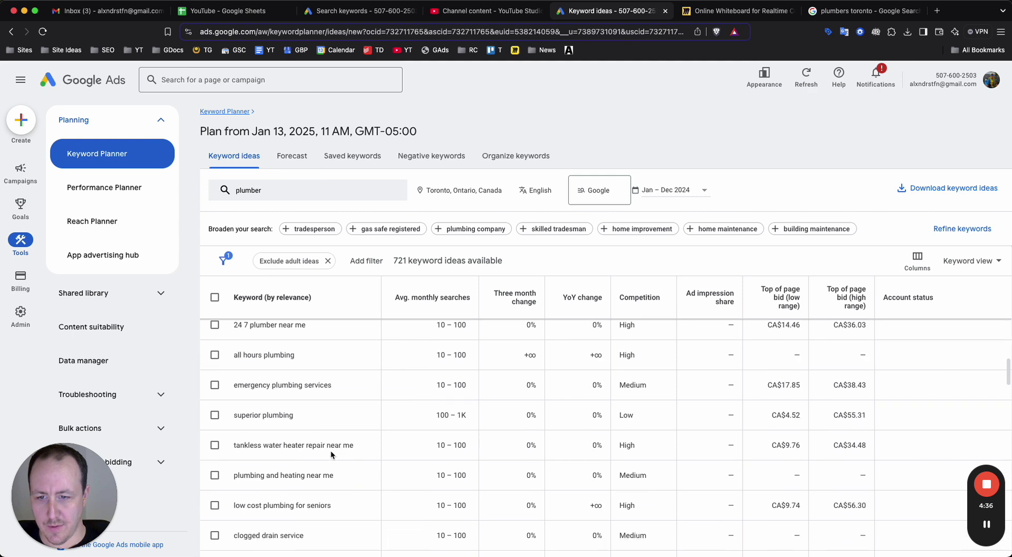
scroll(330, 450, "down", 2)
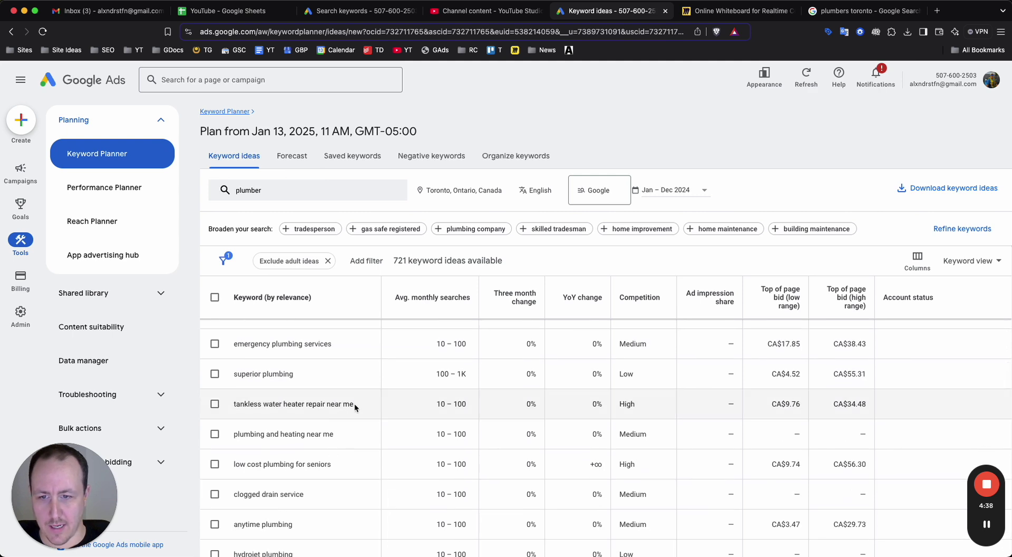
scroll(355, 406, "down", 3)
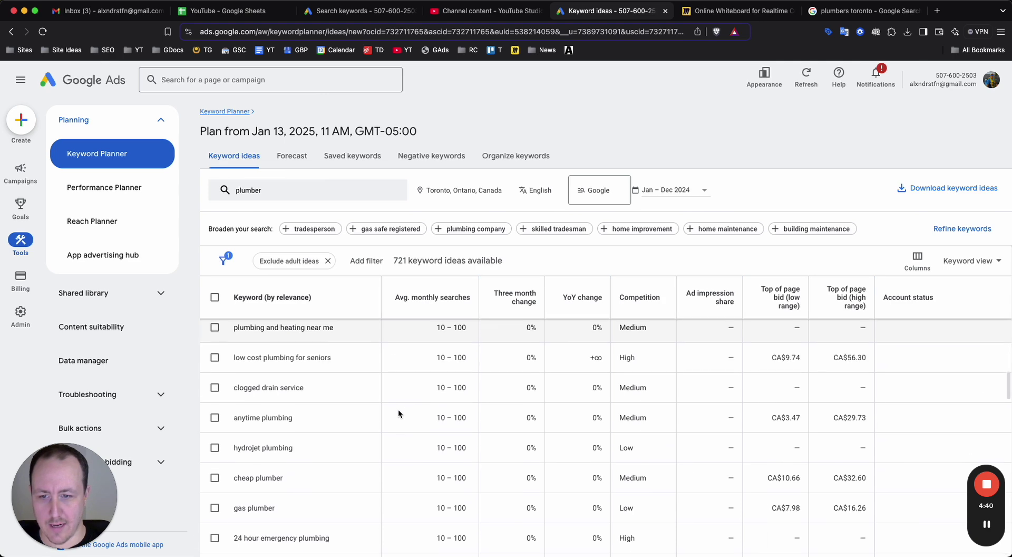
Reopen the keyword search for editing and enter "plumber" and "clogged drain" as its seed keywords.
left_click(315, 190)
type("d r")
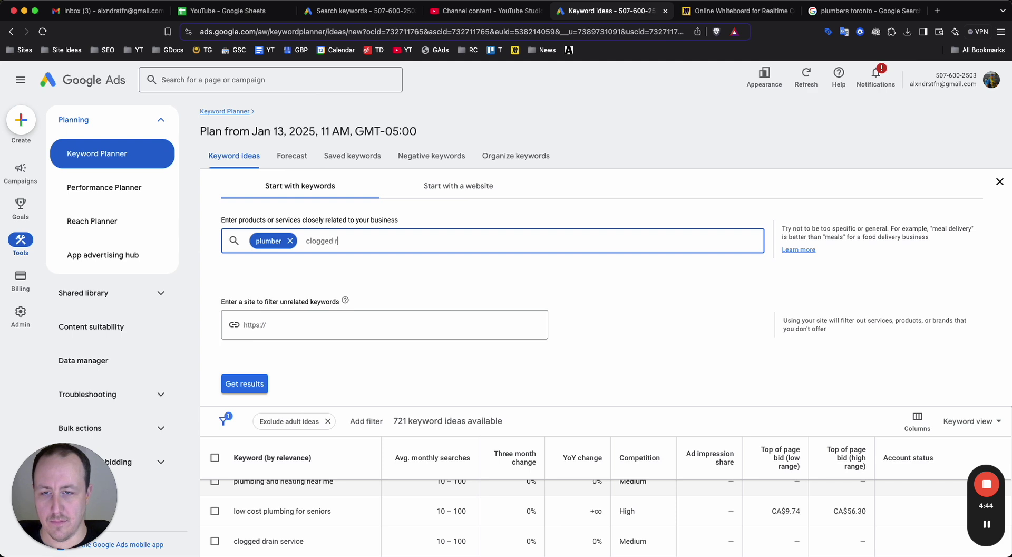
type("logged r")
key("Return")
key("Return")
type("pl")
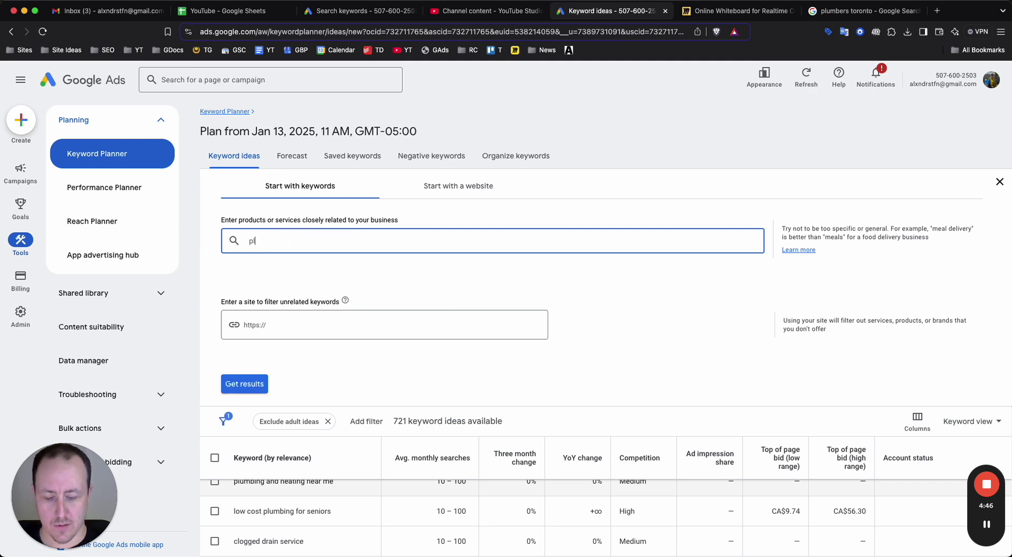
type("umber")
key("Return")
type("clogged d")
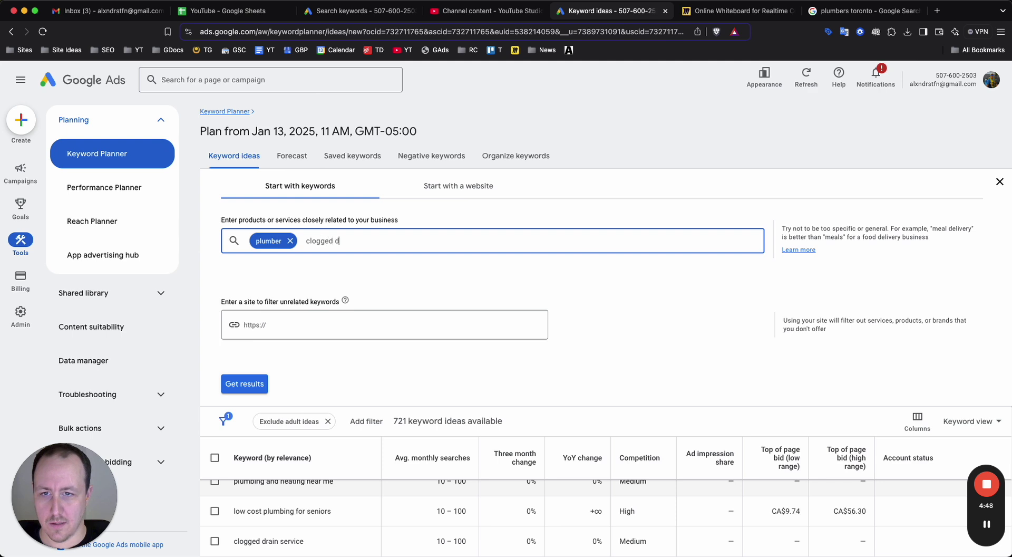
type("rain")
key("Return")
Add "faucet installation" and "sink repair" to the seed keywords, get the results and view the keywords provided.
type("faucet")
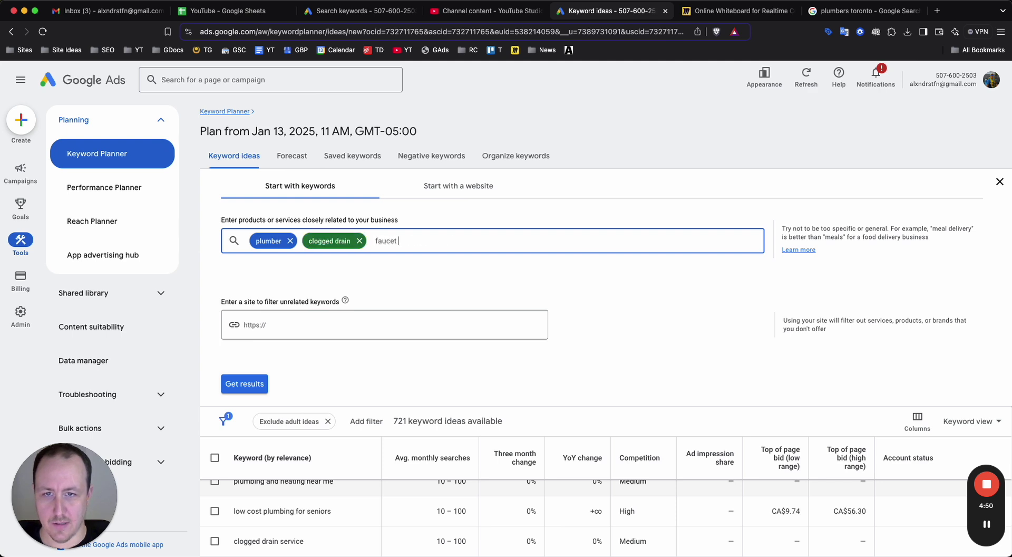
type(" installation,")
key("Return")
type("sink repair,")
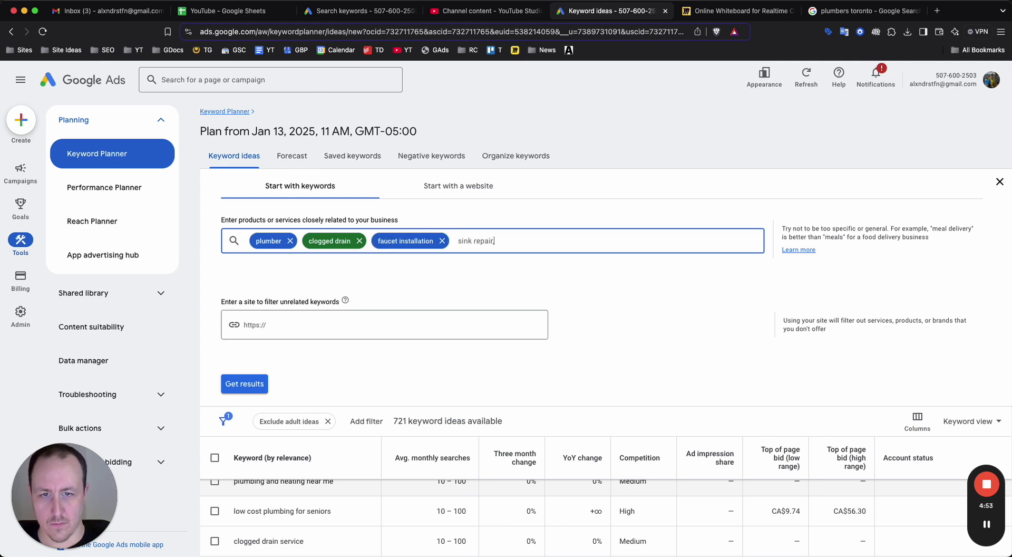
key("Return")
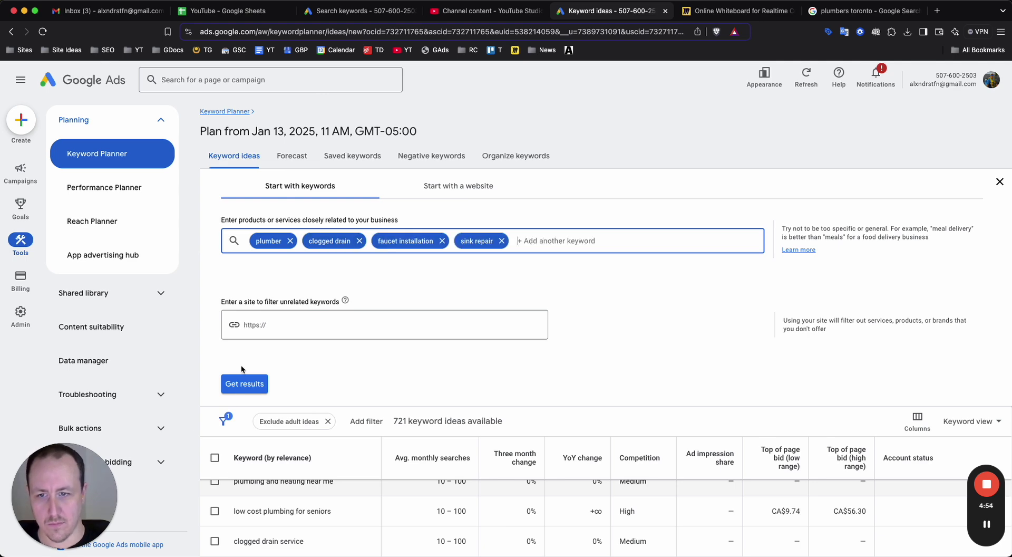
left_click(240, 386)
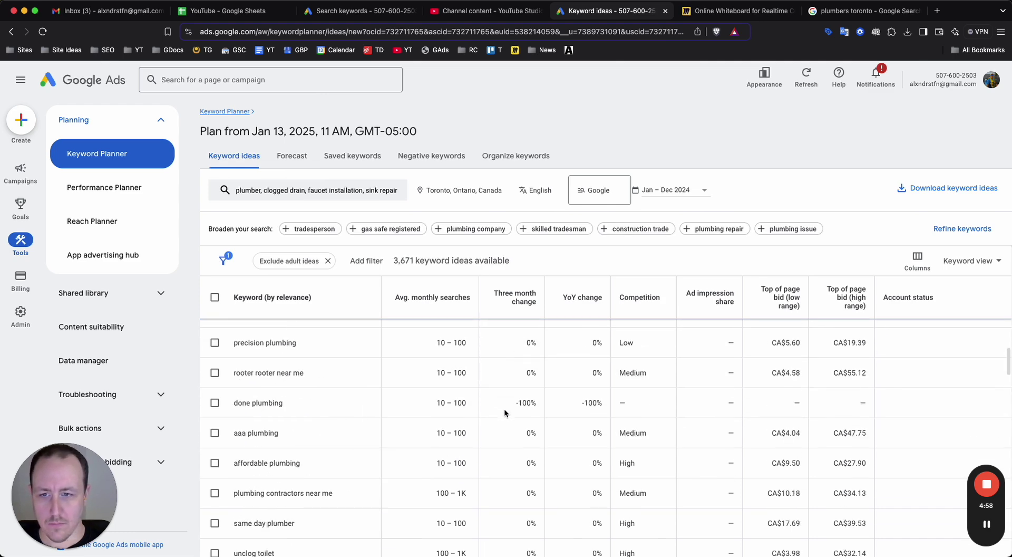
scroll(504, 408, "up", 2)
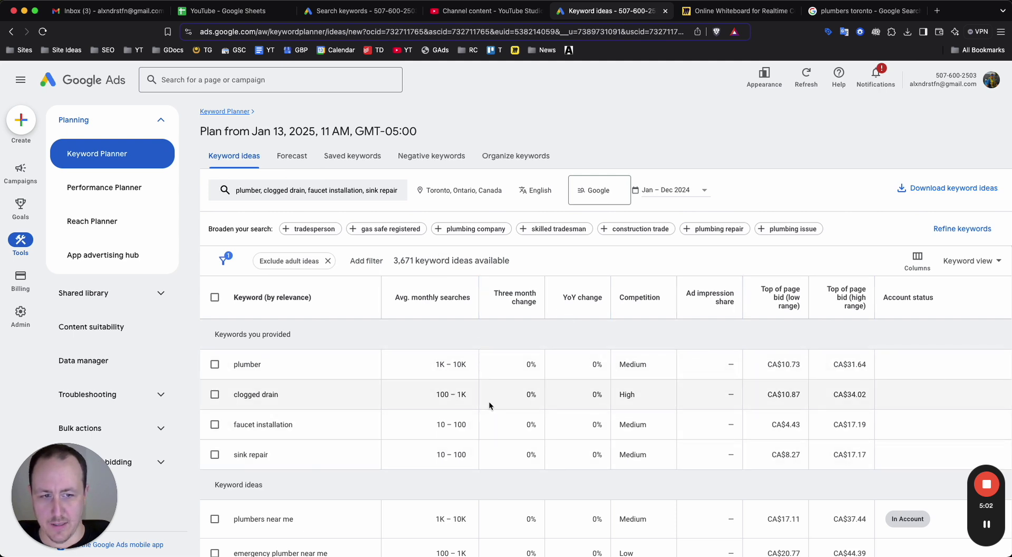
Switch back to the Miro whiteboard and add "clogged drain" as the next bullet under "Toronto plumber (broad)".
left_click(710, 12)
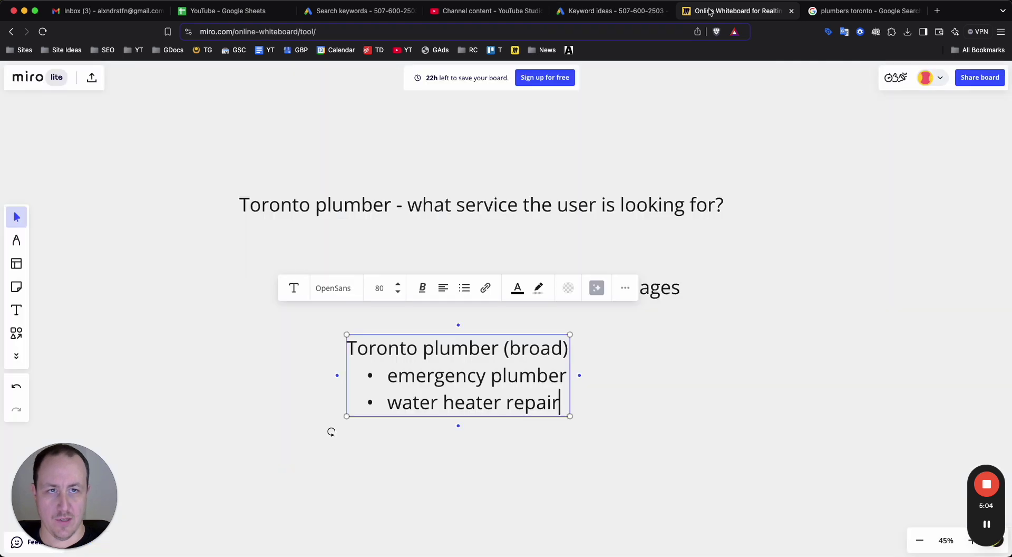
key("Return")
type("cloggg")
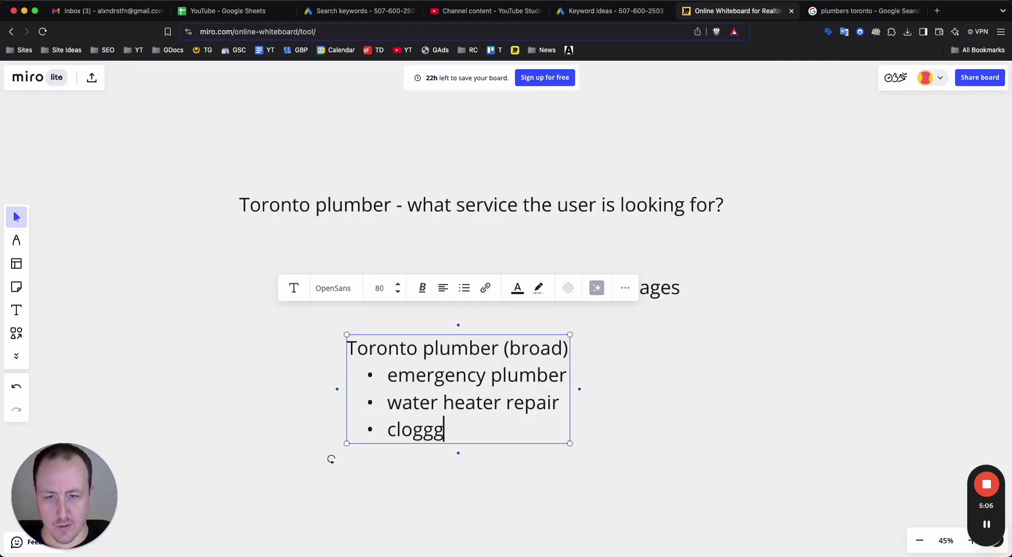
key("BackSpace")
type("e rain")
key("BackSpace")
key("BackSpace")
key("BackSpace")
key("BackSpace")
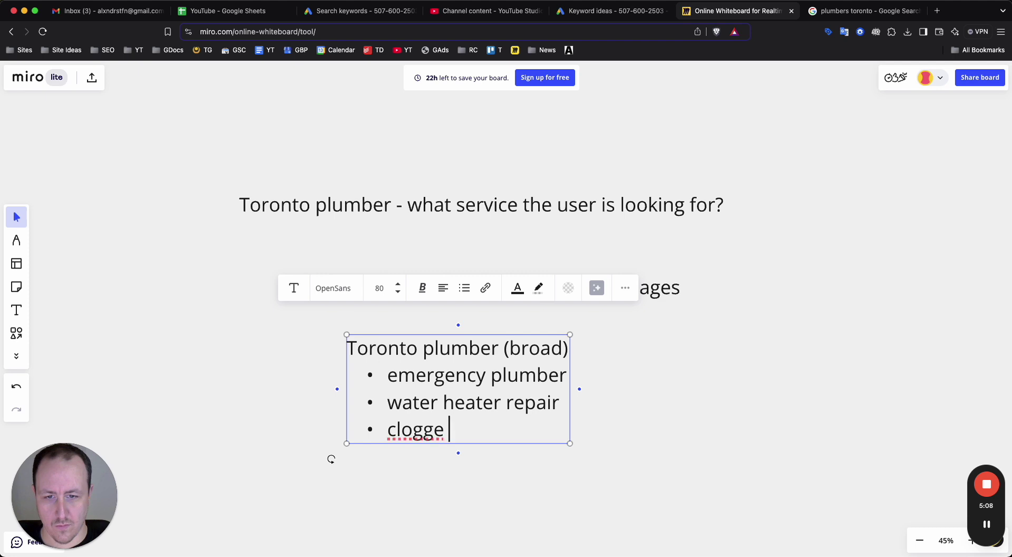
key("BackSpace")
type("d rain")
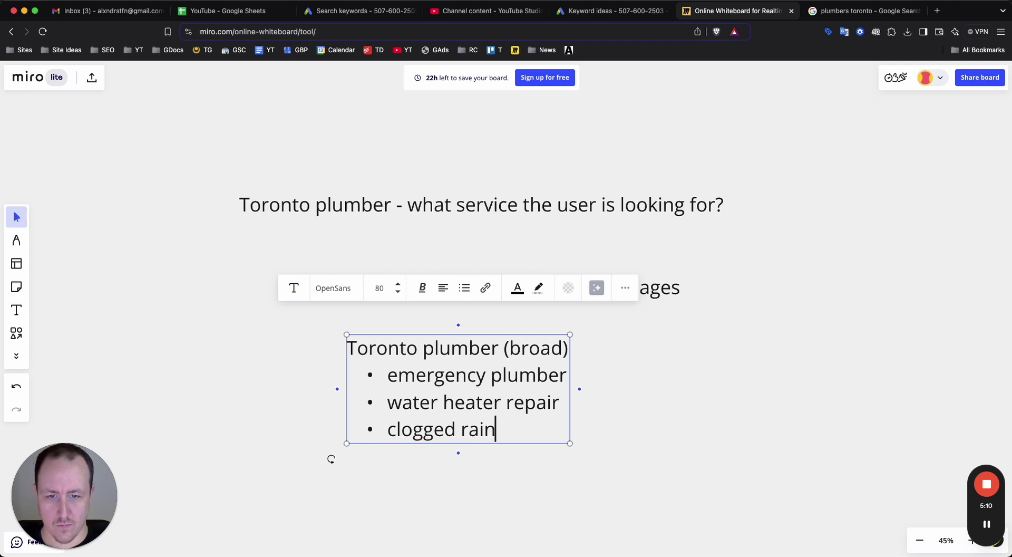
key("BackSpace")
key("BackSpace")
key("BackSpace")
key("BackSpace")
type("drain")
key("Return")
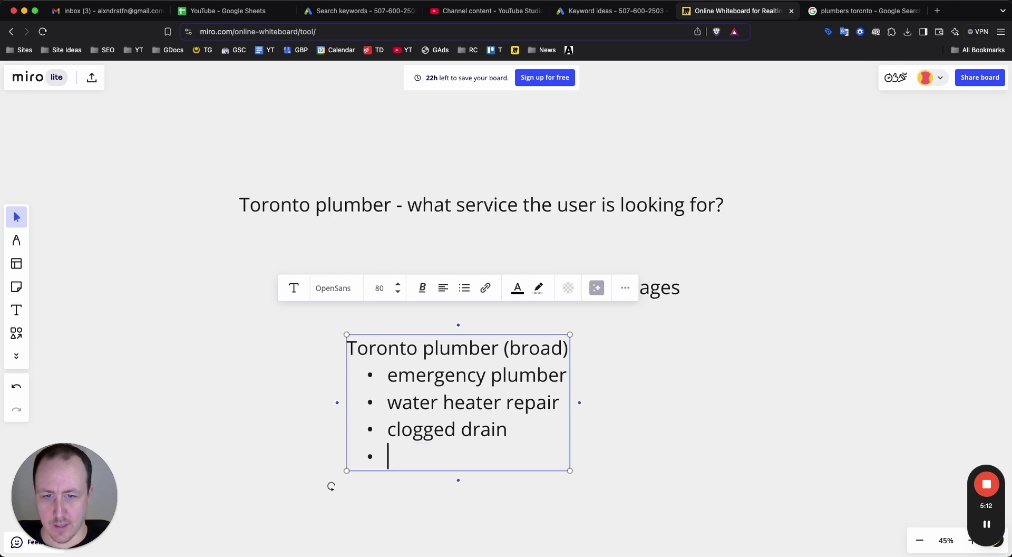
Add "sink repair" and "faucet installation" as the next bullets under "Toronto plumber (broad)" and finish editing the text.
type("sink repair")
key("Return")
type("f")
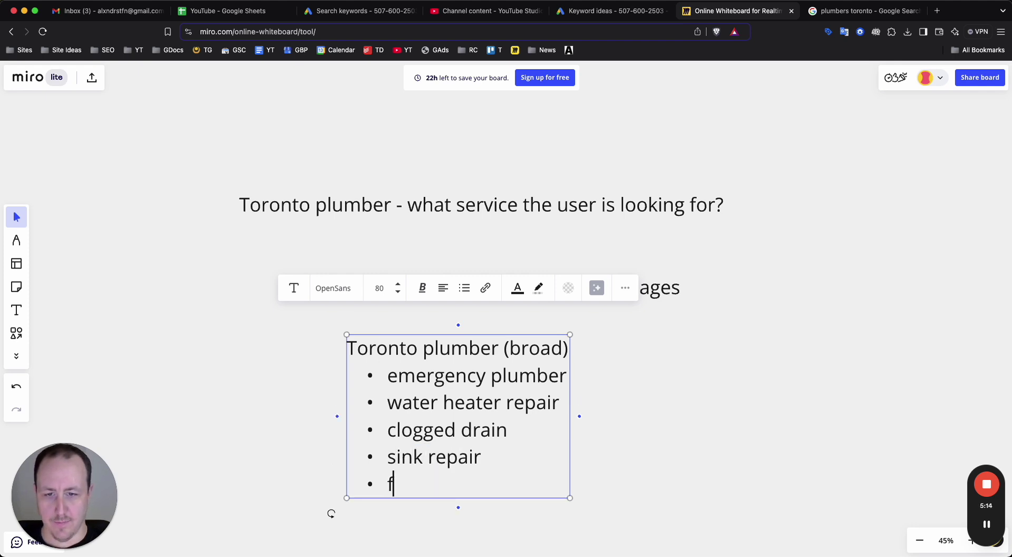
type("aucet inst")
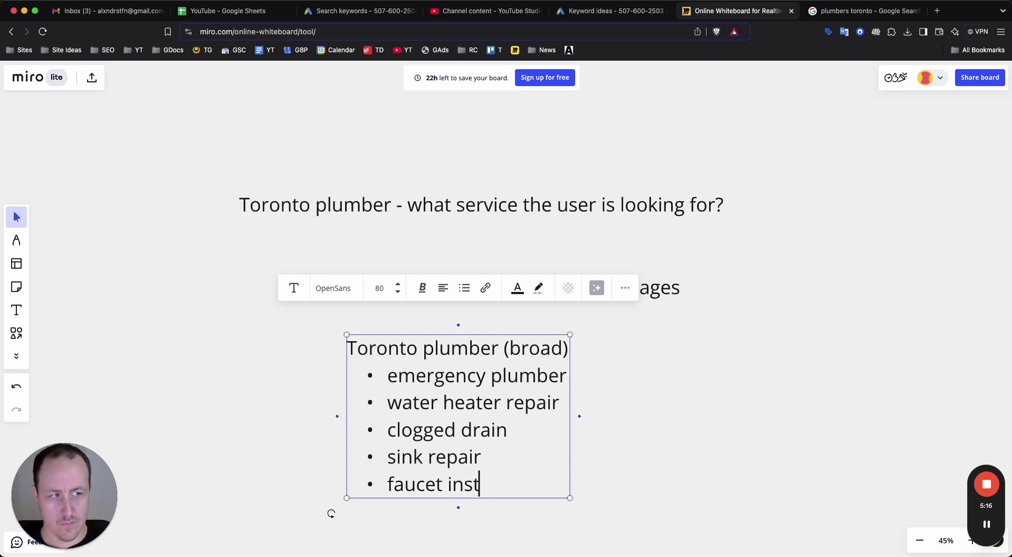
type("allation")
left_click(747, 374)
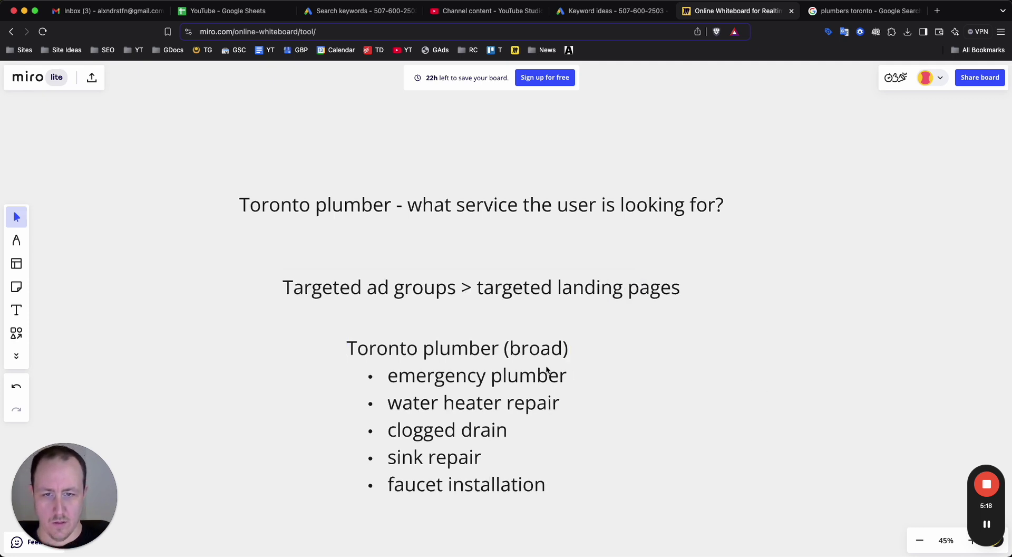
Draw a freehand pen line under "Toronto plumber" in the list heading and increase the pen's thickness.
left_click(16, 240)
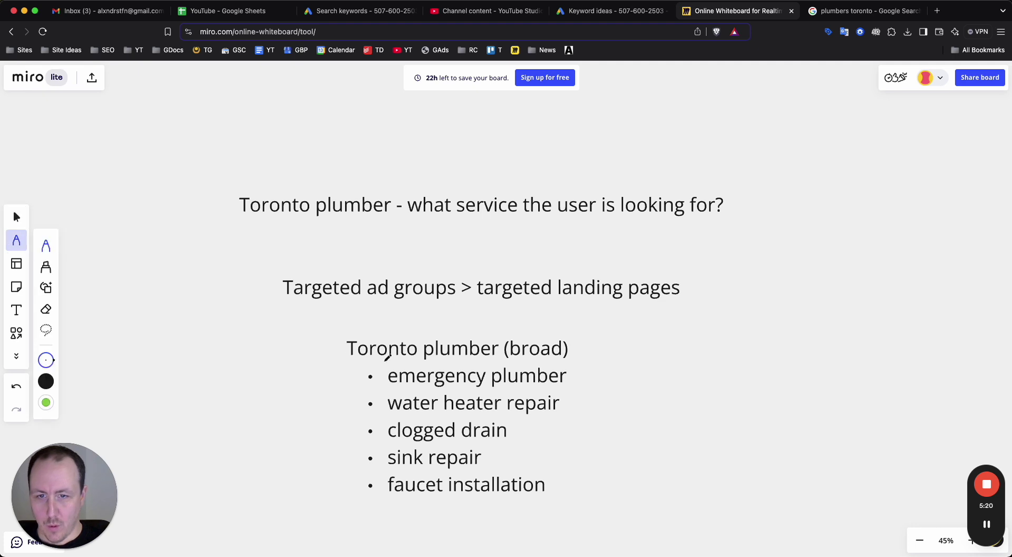
left_click_drag(429, 359, 463, 360)
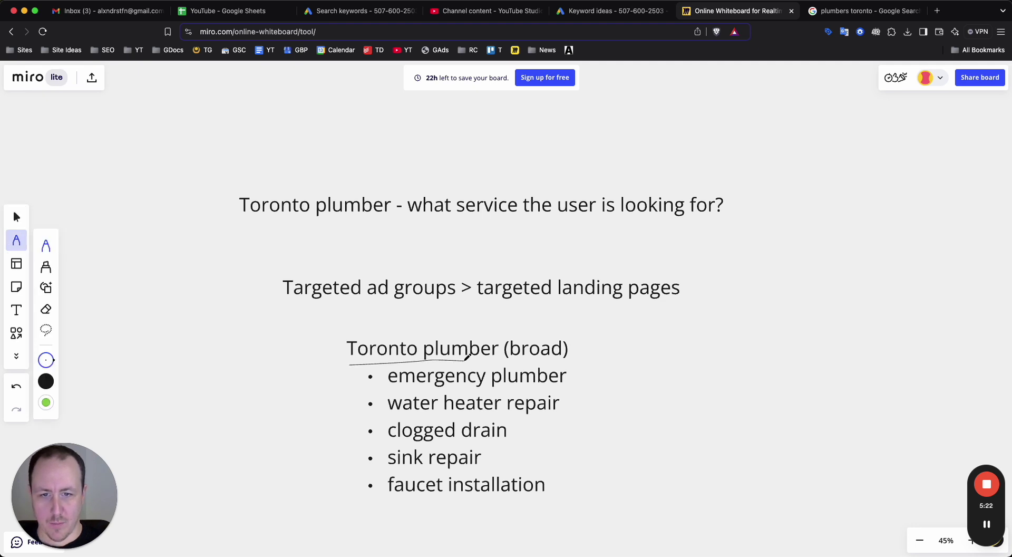
left_click(46, 360)
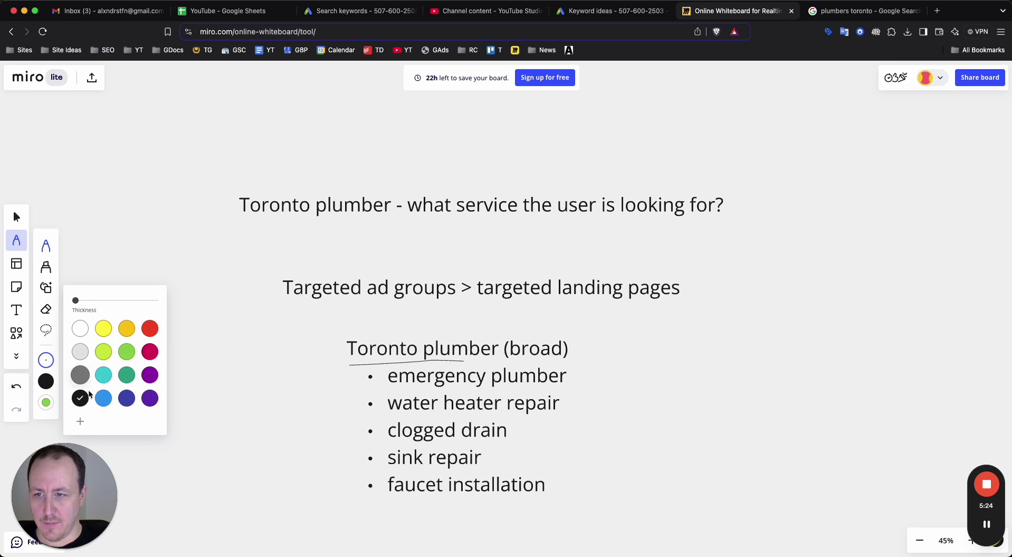
left_click_drag(84, 303, 94, 301)
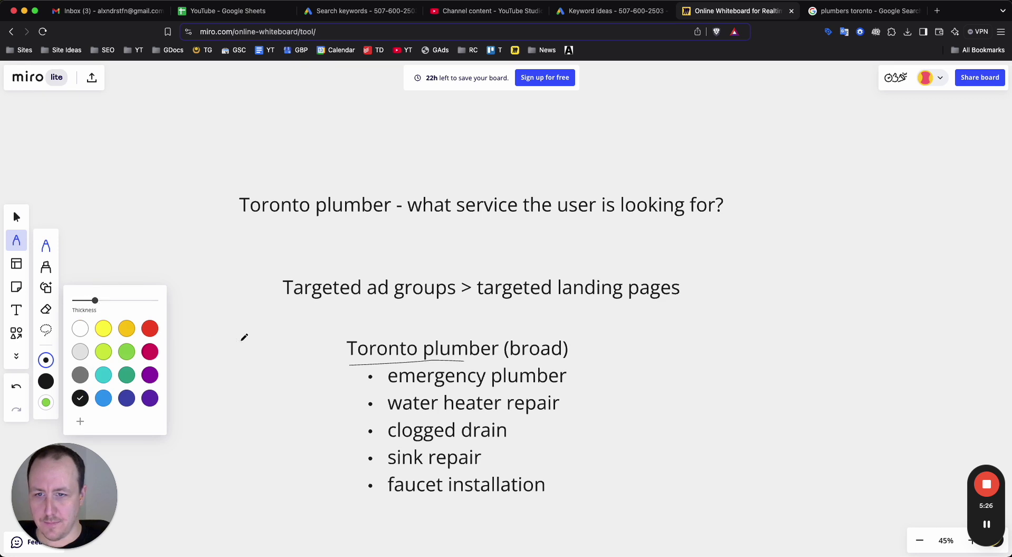
Undo the thin underline, draw a thicker one beneath "Toronto plumber (broad)" and undo that stroke as well.
left_click(338, 366)
key("super+z")
mouse_move(348, 362)
left_mouse_down()
mouse_move(464, 363)
mouse_move(495, 352)
left_mouse_up()
key("super+z")
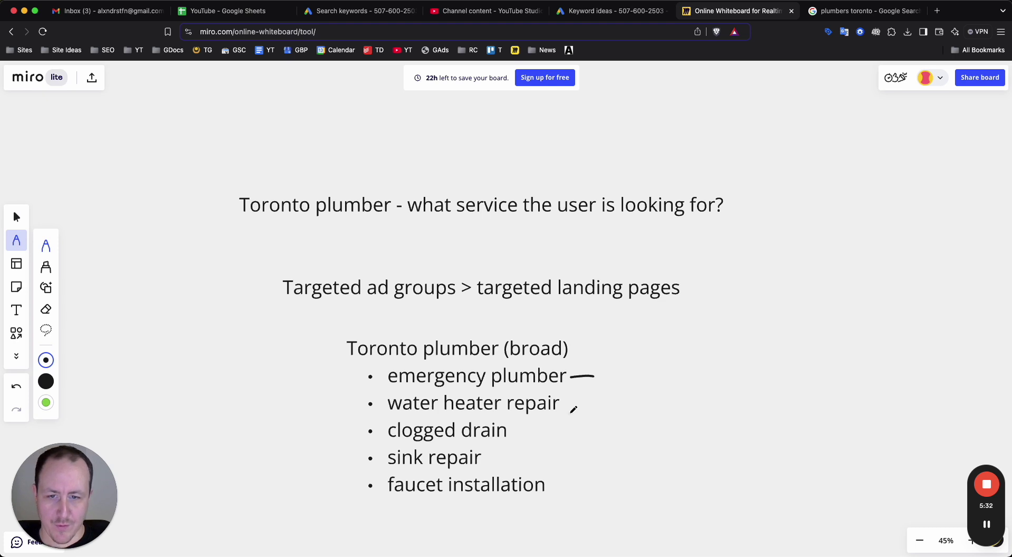
Mark "emergency plumber" with a dash, bracket the four bullets from "water heater repair" to "faucet installation", and undo both pen marks.
left_click_drag(599, 391, 546, 515)
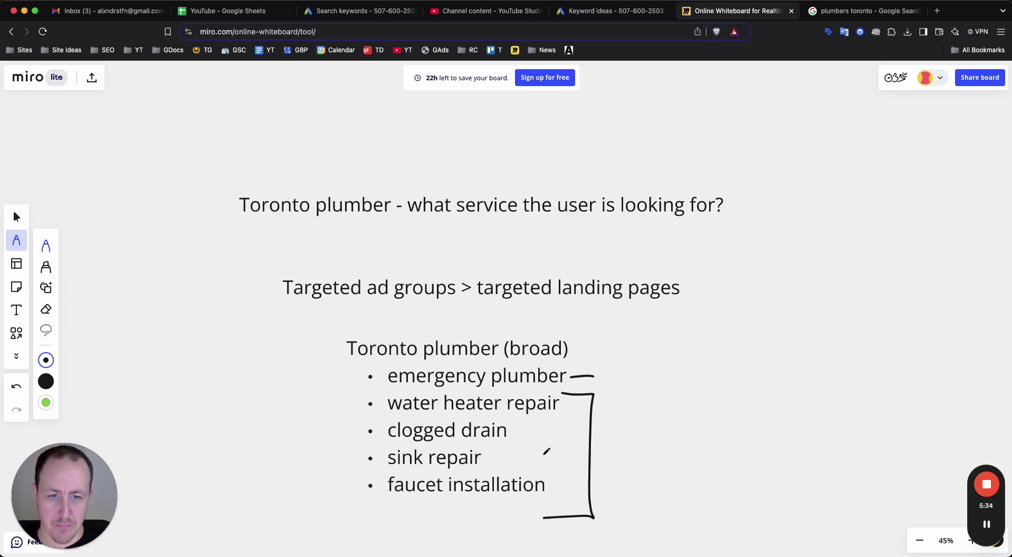
key("super+z")
key("super+z")
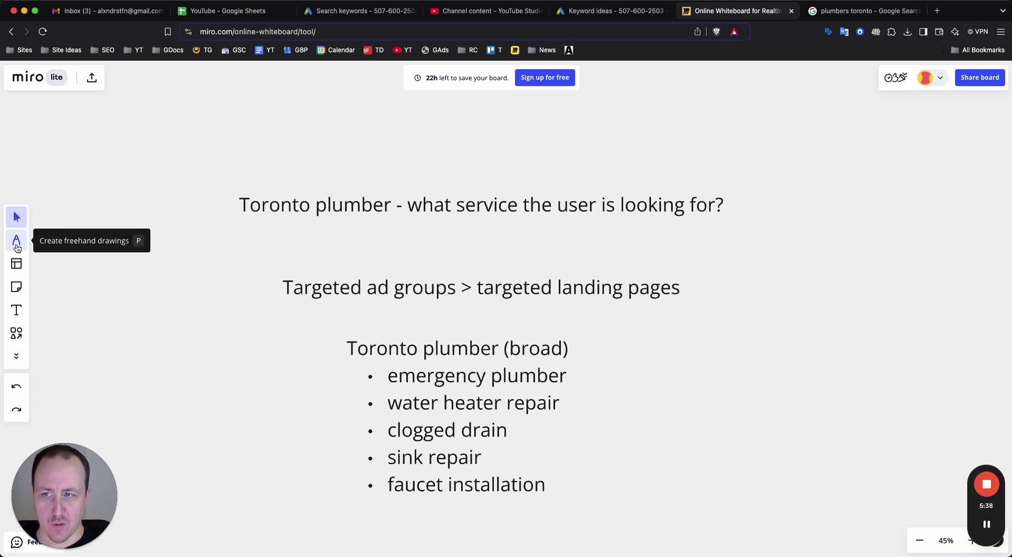
scroll(390, 335, "down", 3)
scroll(390, 334, "right", 4)
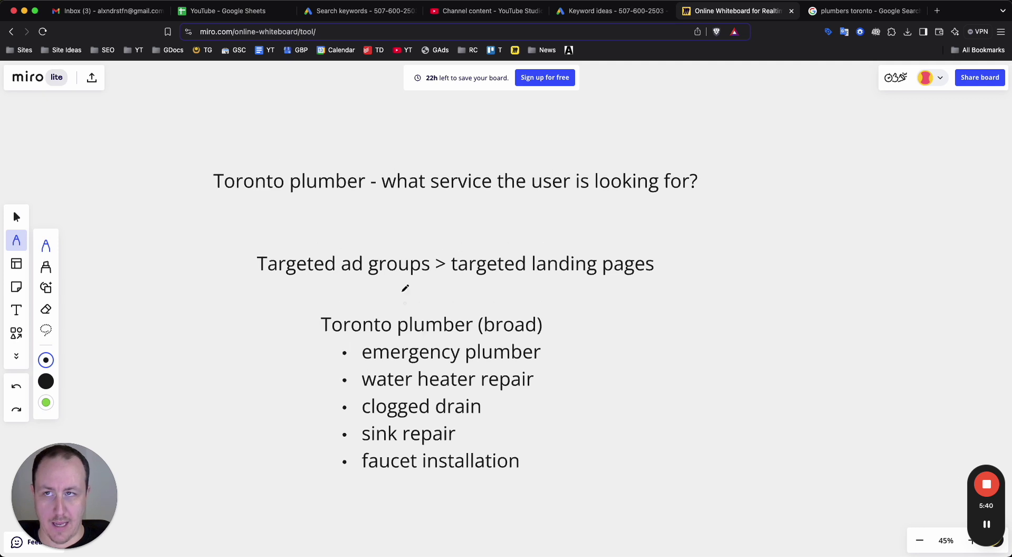